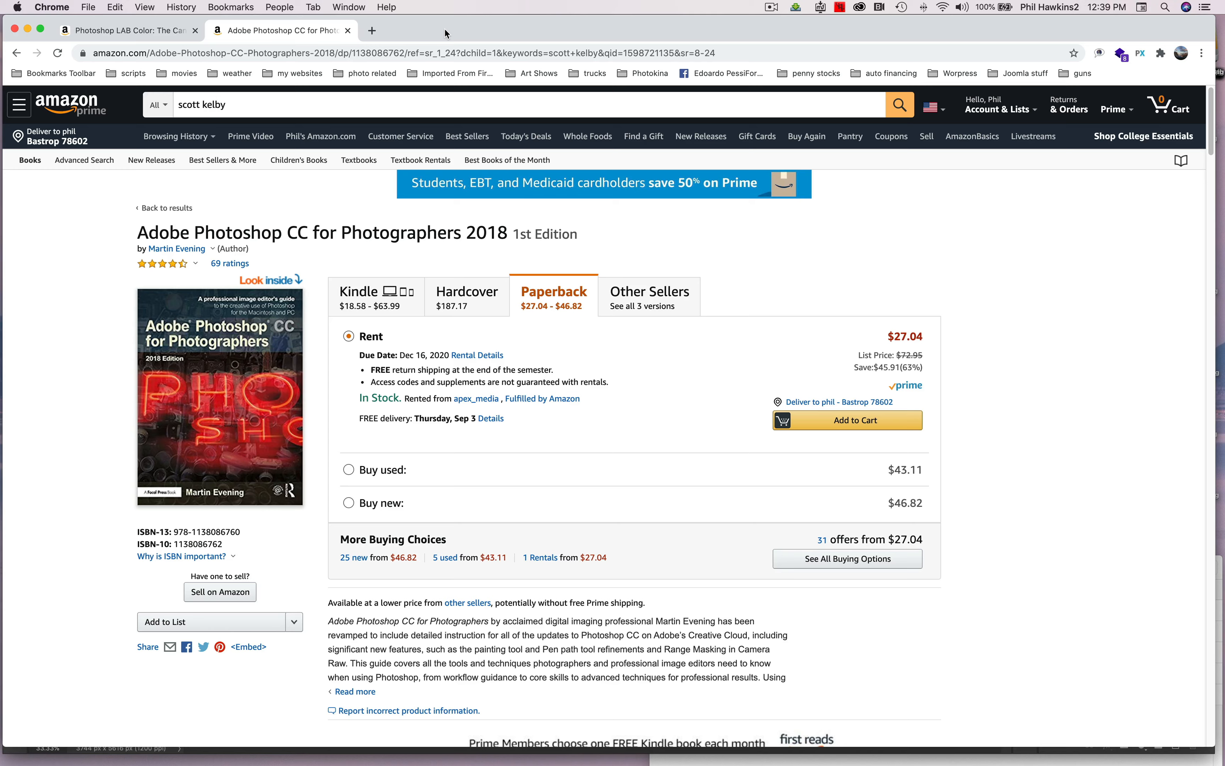
Step: Switch to Photoshop with the sequoia photo and inspect the foreground and background colours in the Color Picker
left_click(530, 753)
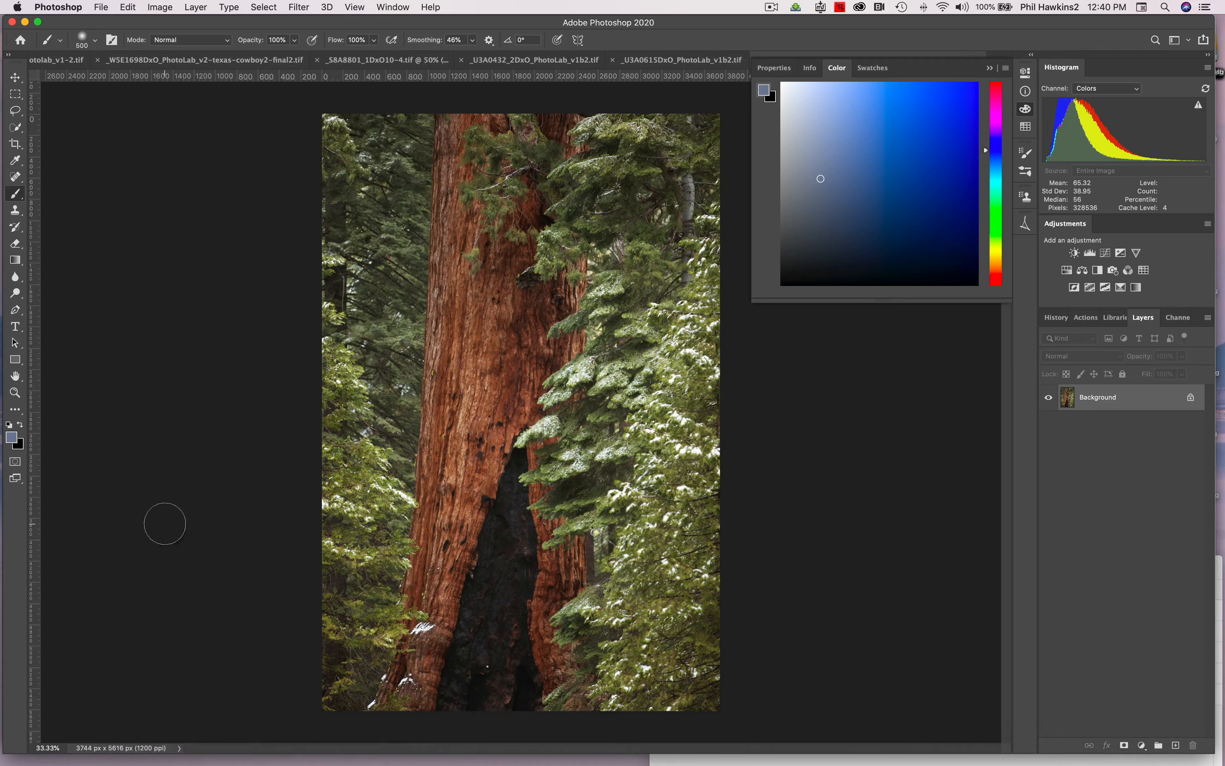
left_click(12, 436)
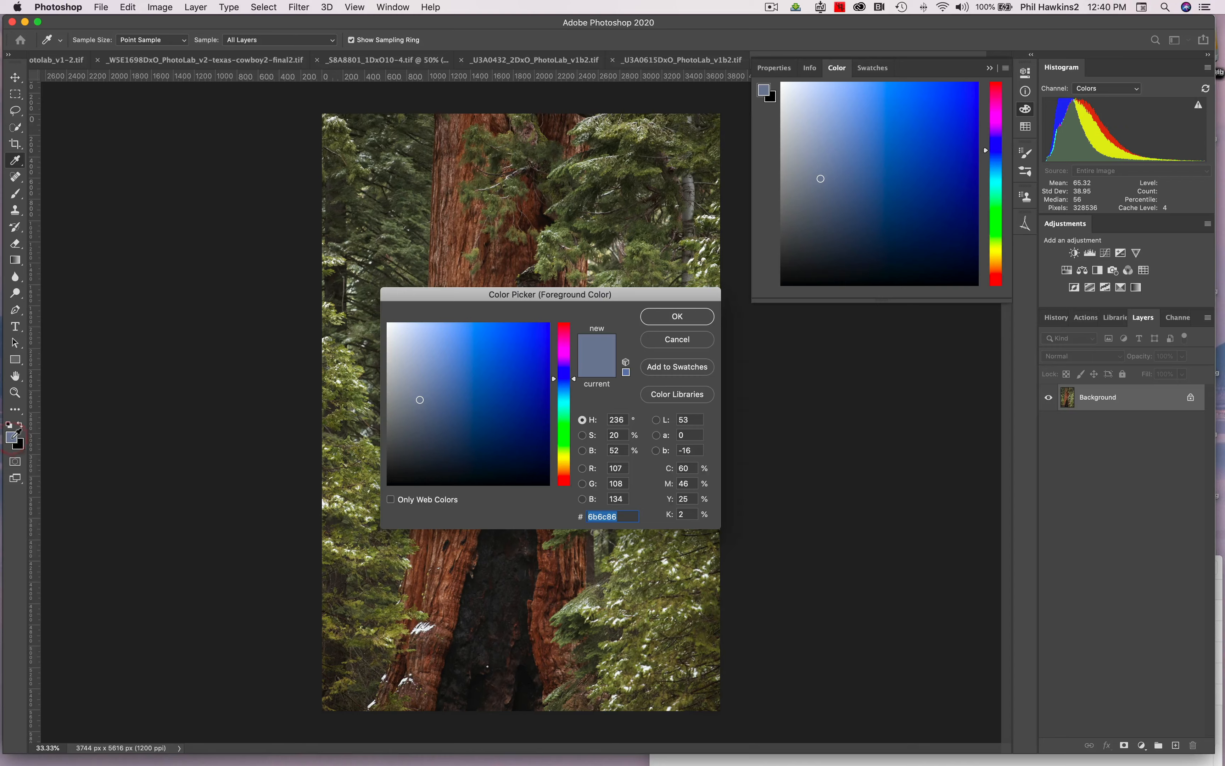
left_click(22, 442)
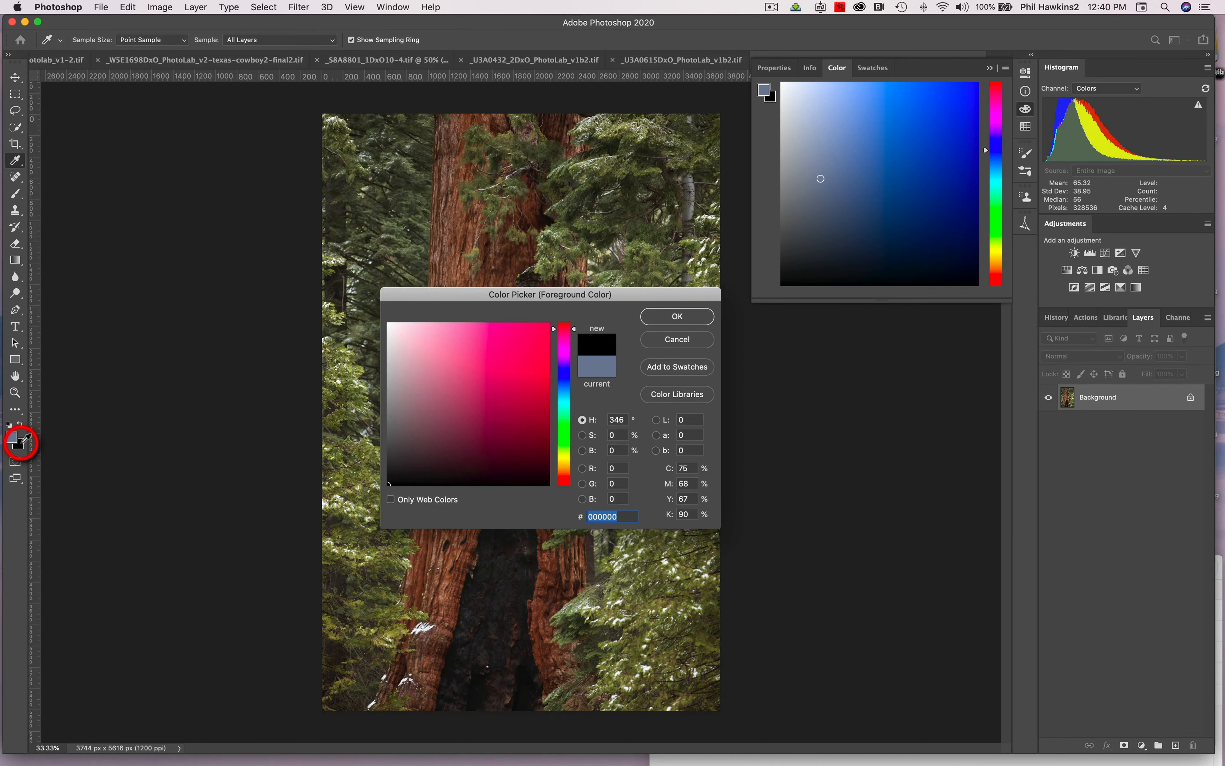
left_click(684, 344)
key("b")
left_click(160, 7)
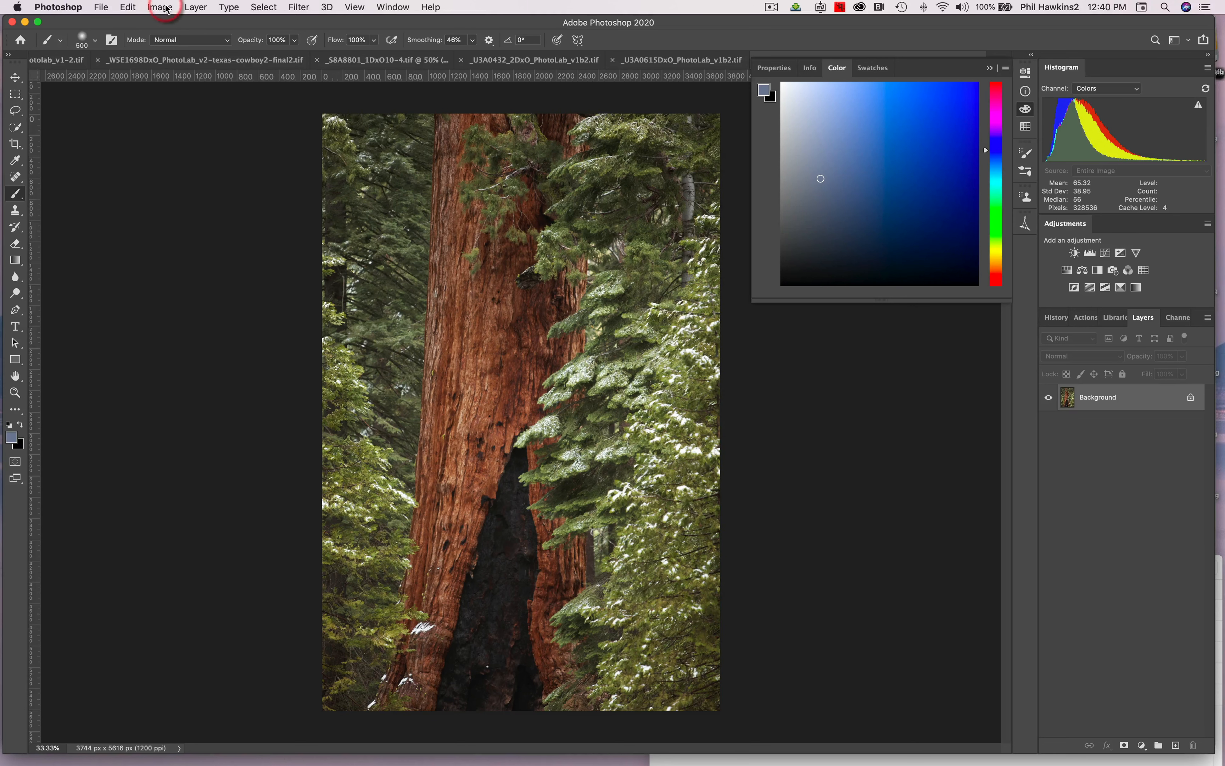
left_click(167, 42)
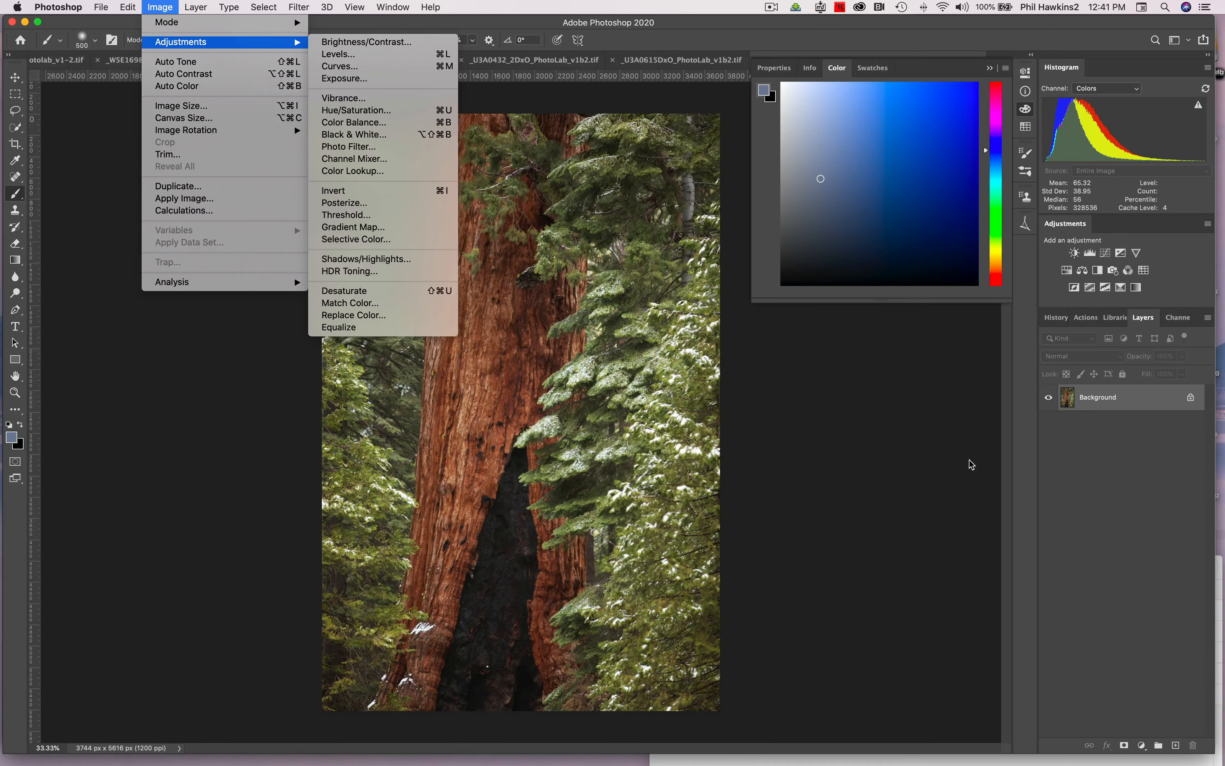
Step: Duplicate the sequoia photo's Background layer twice
left_click(1094, 397)
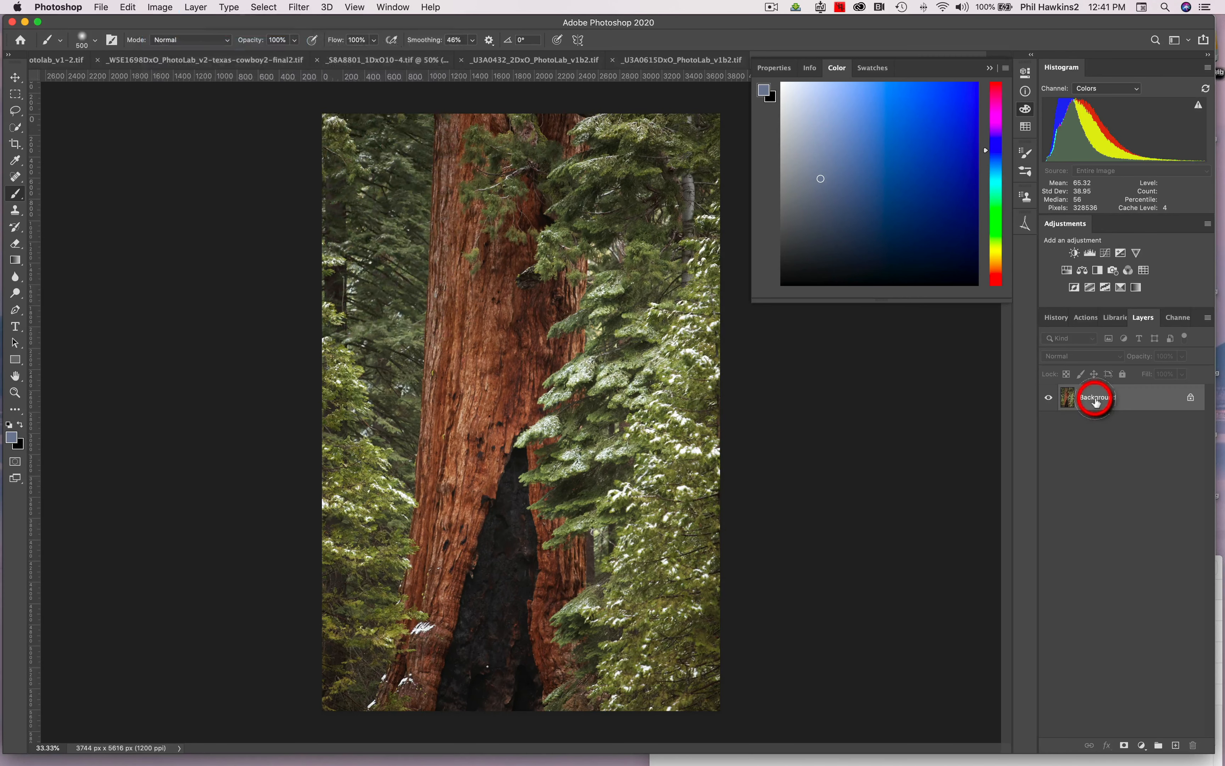
left_click(1094, 374)
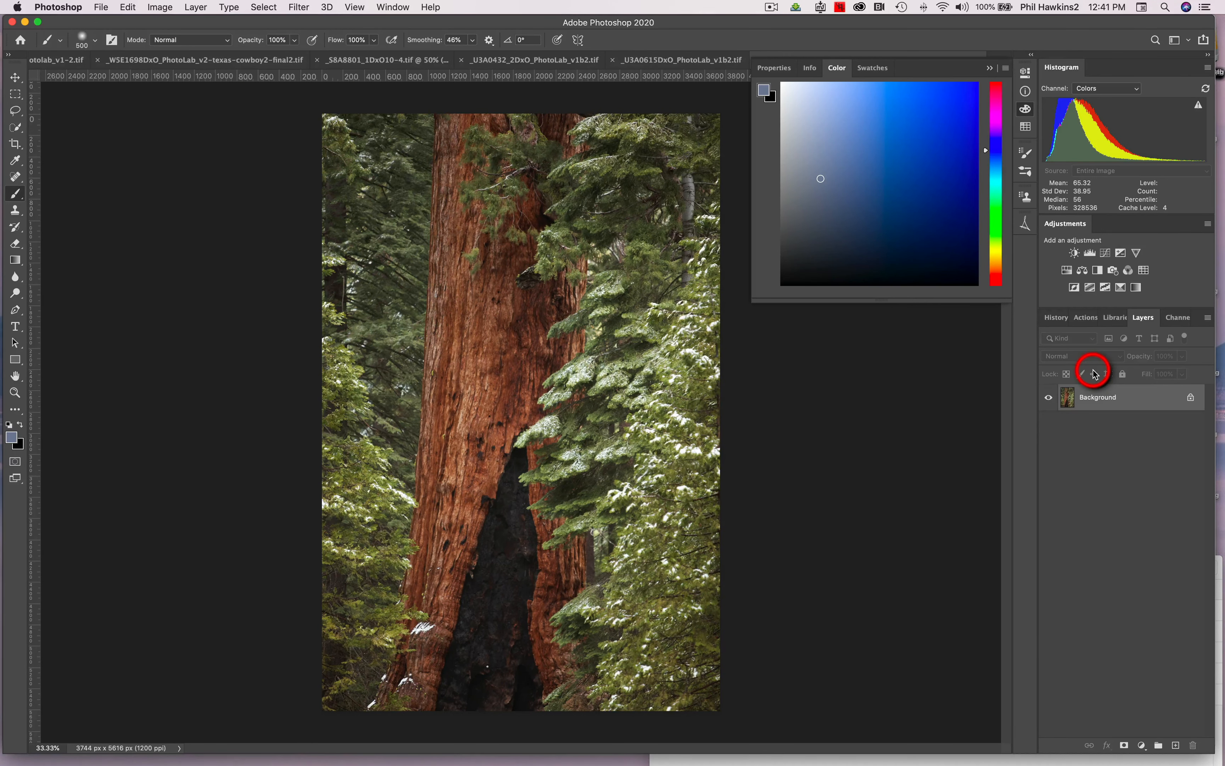
key("super+j")
key("super+j")
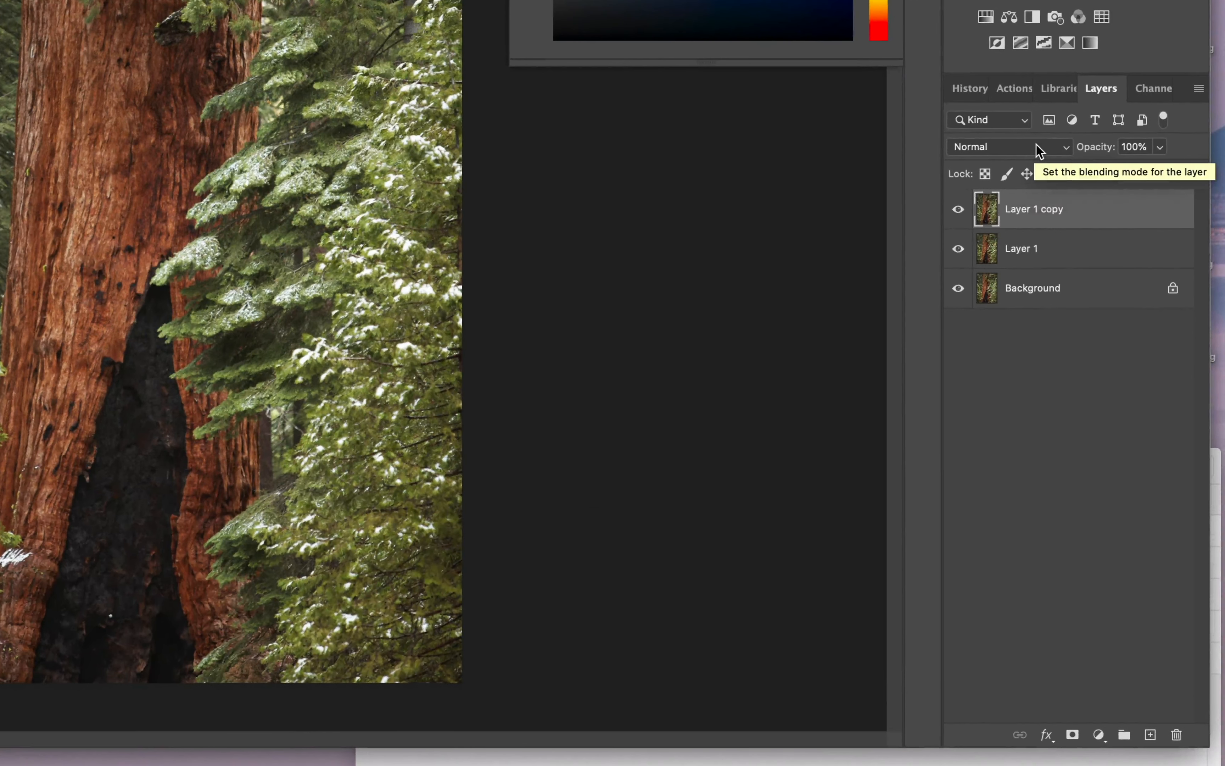
Step: Preview the Soft Light blending mode on Layer 1 copy
left_click(1101, 355)
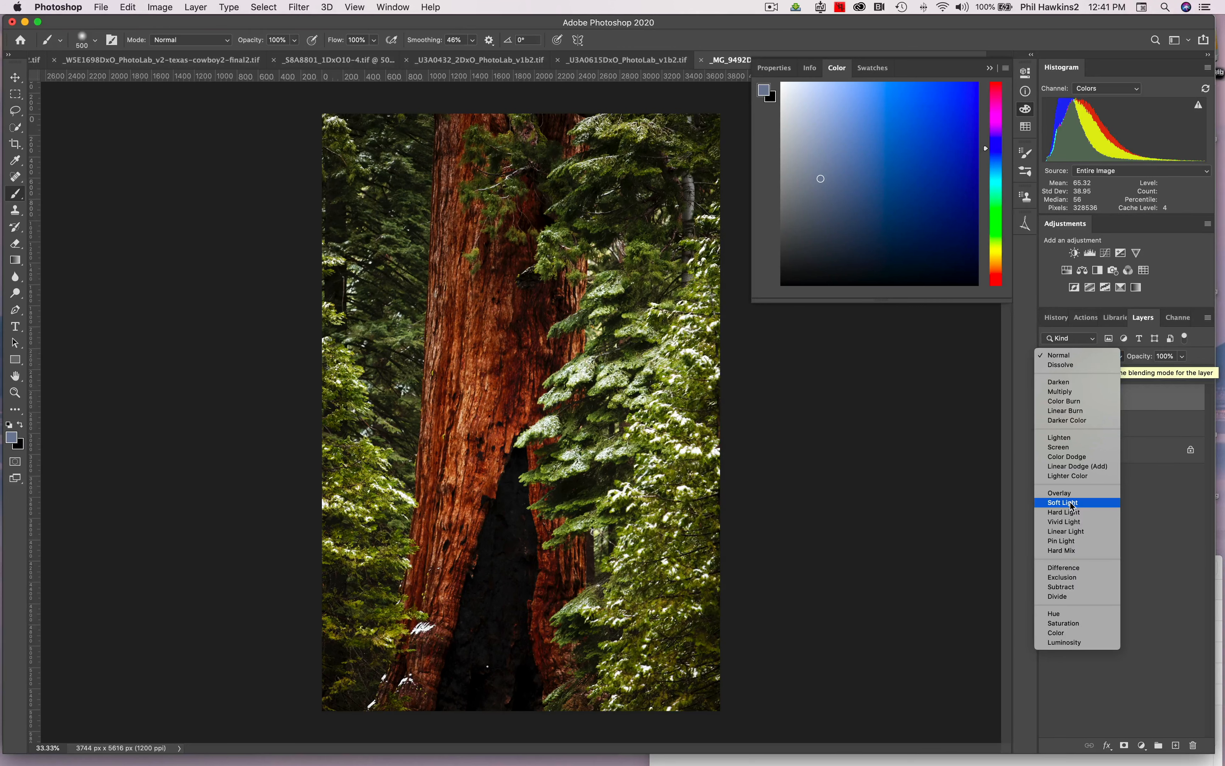
key("Escape")
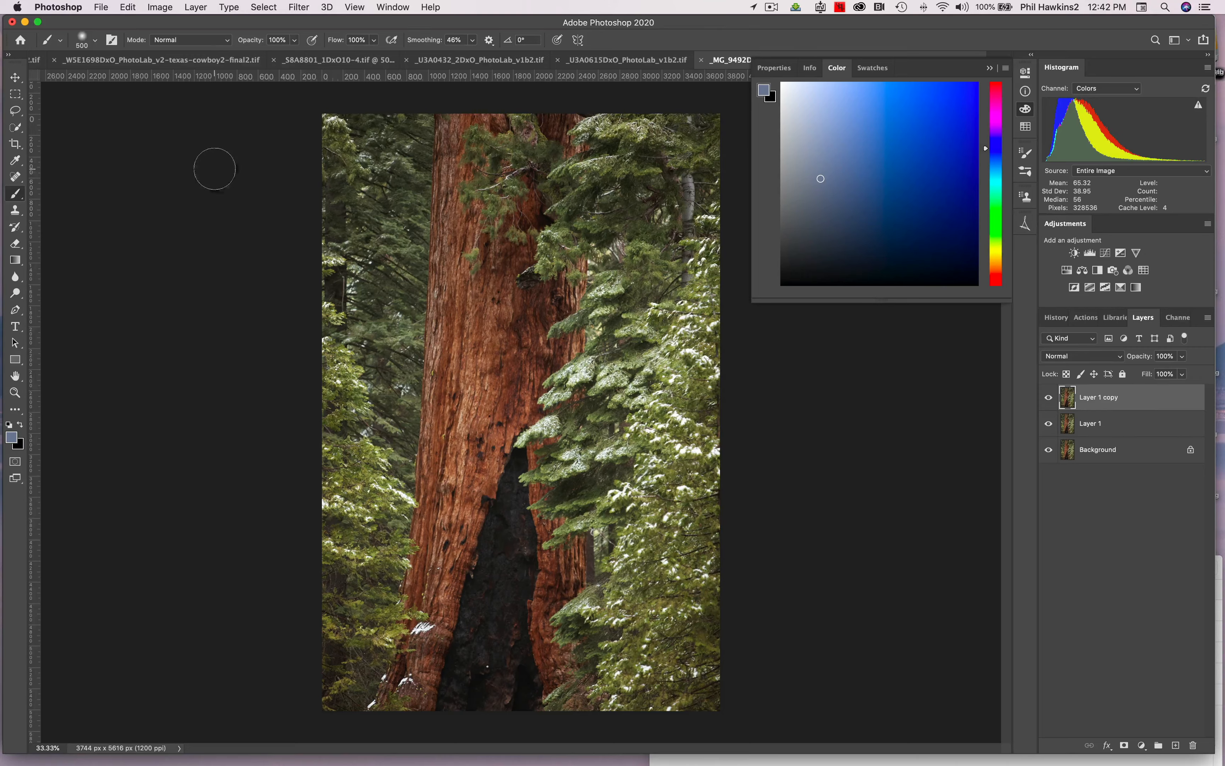
Step: Select the reddish-brown sequoia trunk with Color Range by sampling colours along the bark
left_click(294, 11)
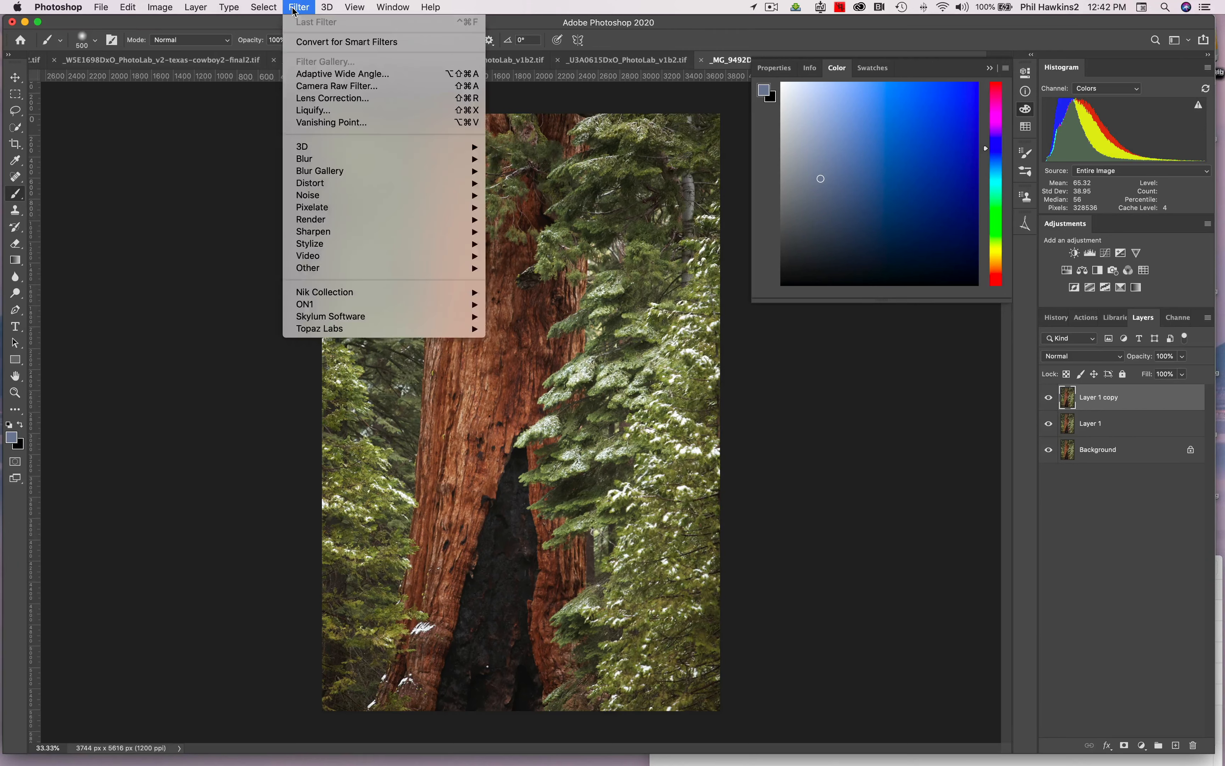
mouse_move(273, 9)
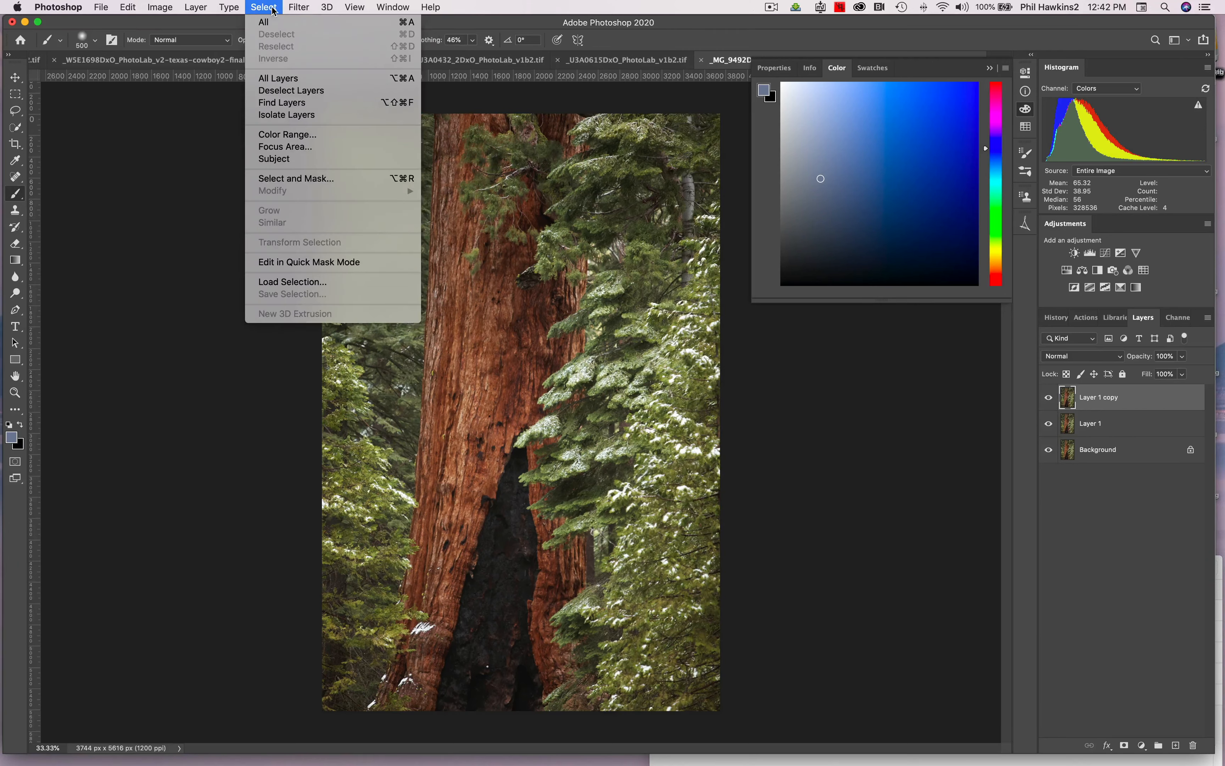
left_click(285, 136)
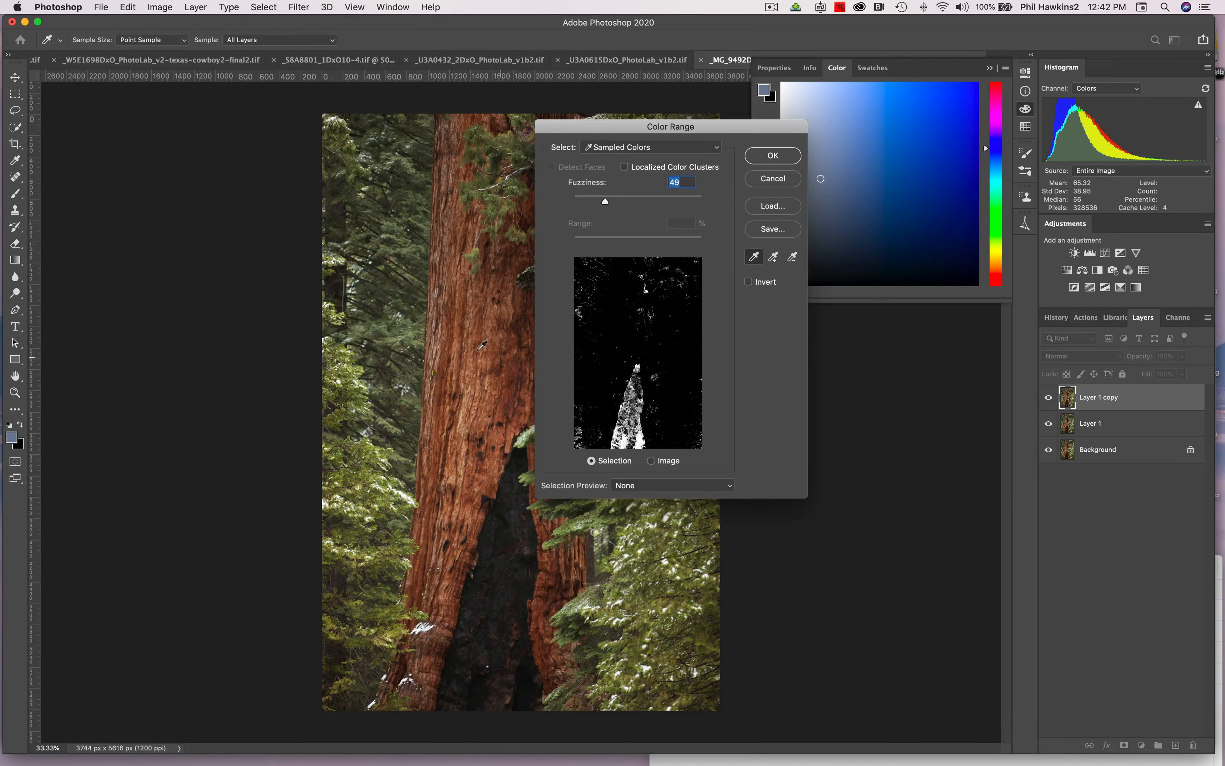
left_click(476, 330)
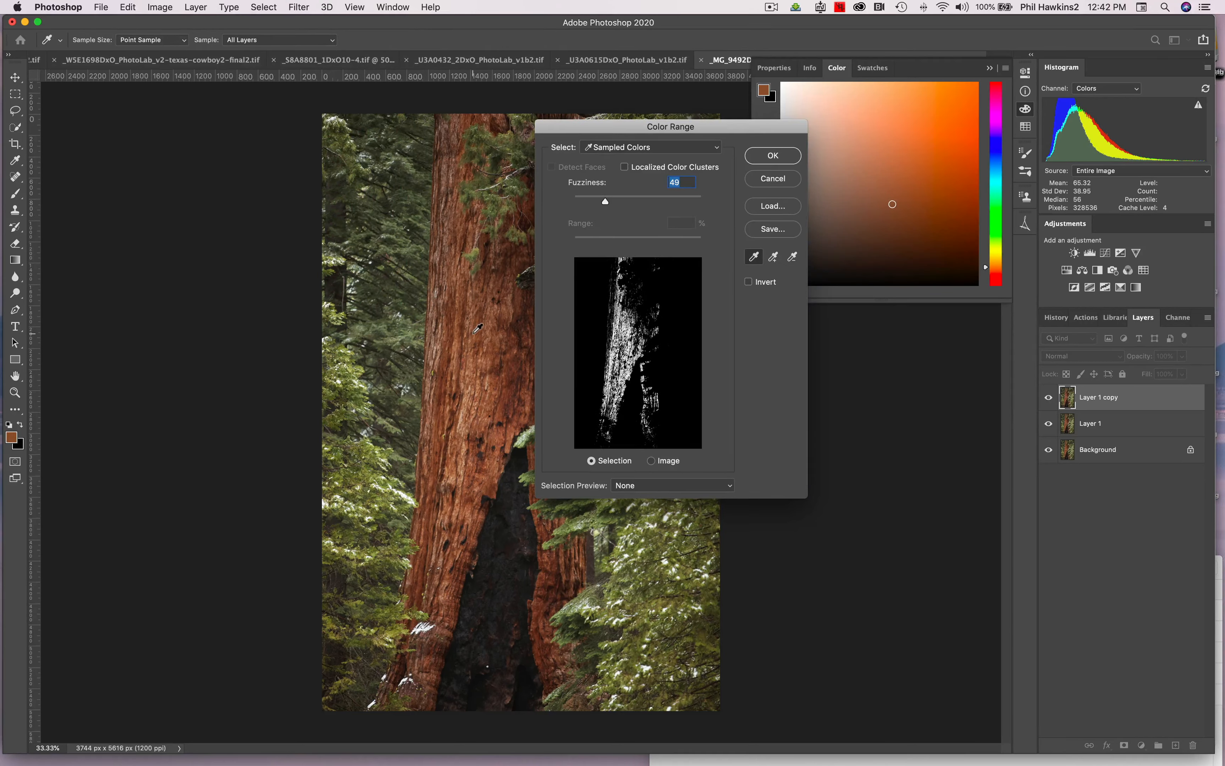
mouse_move(475, 439)
left_mouse_down()
mouse_move(454, 517)
mouse_move(455, 133)
left_mouse_up()
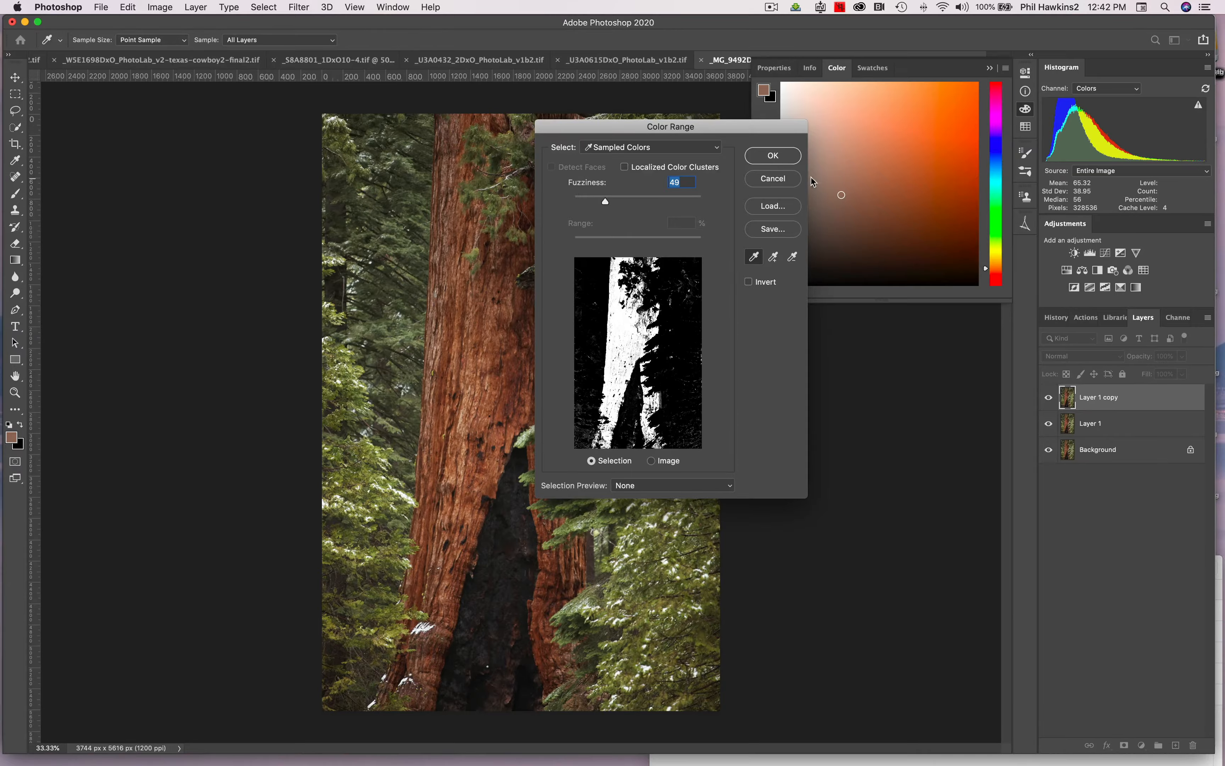
left_click(773, 156)
key("b")
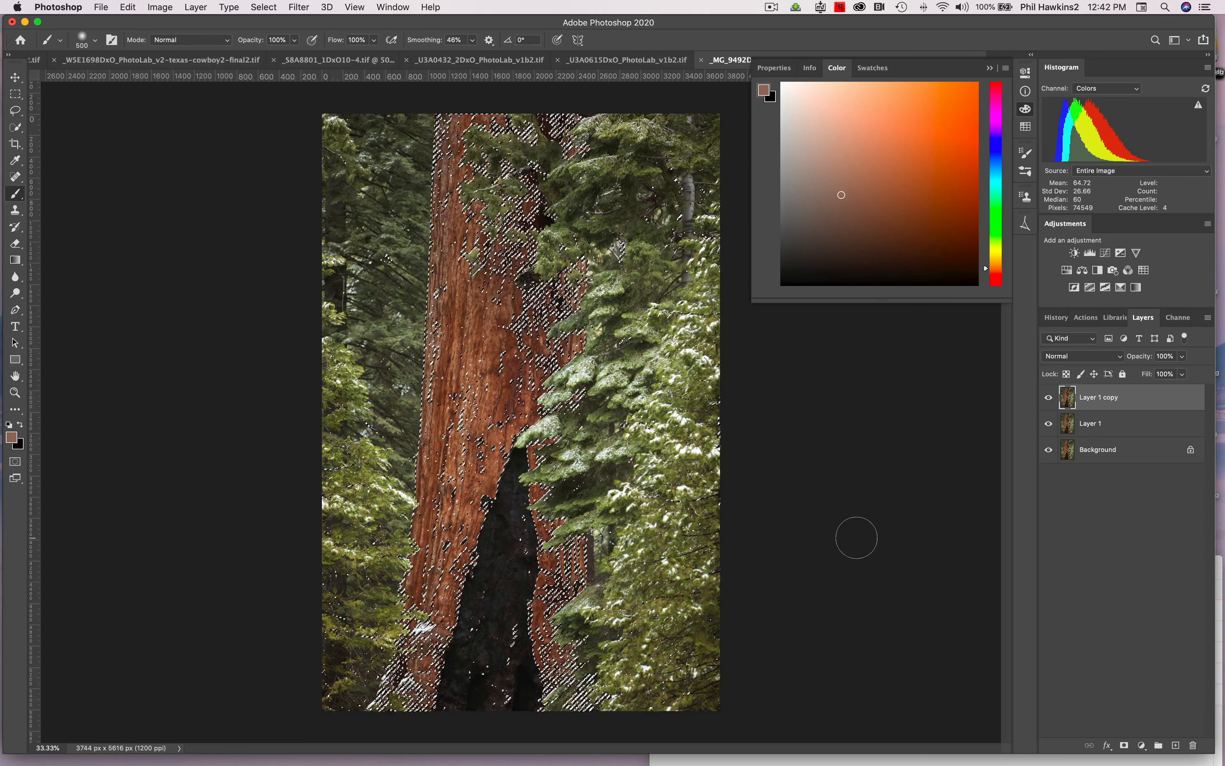
Step: Copy the selected trunk to its own layer and hide Layer 1 and Background
key("super+j")
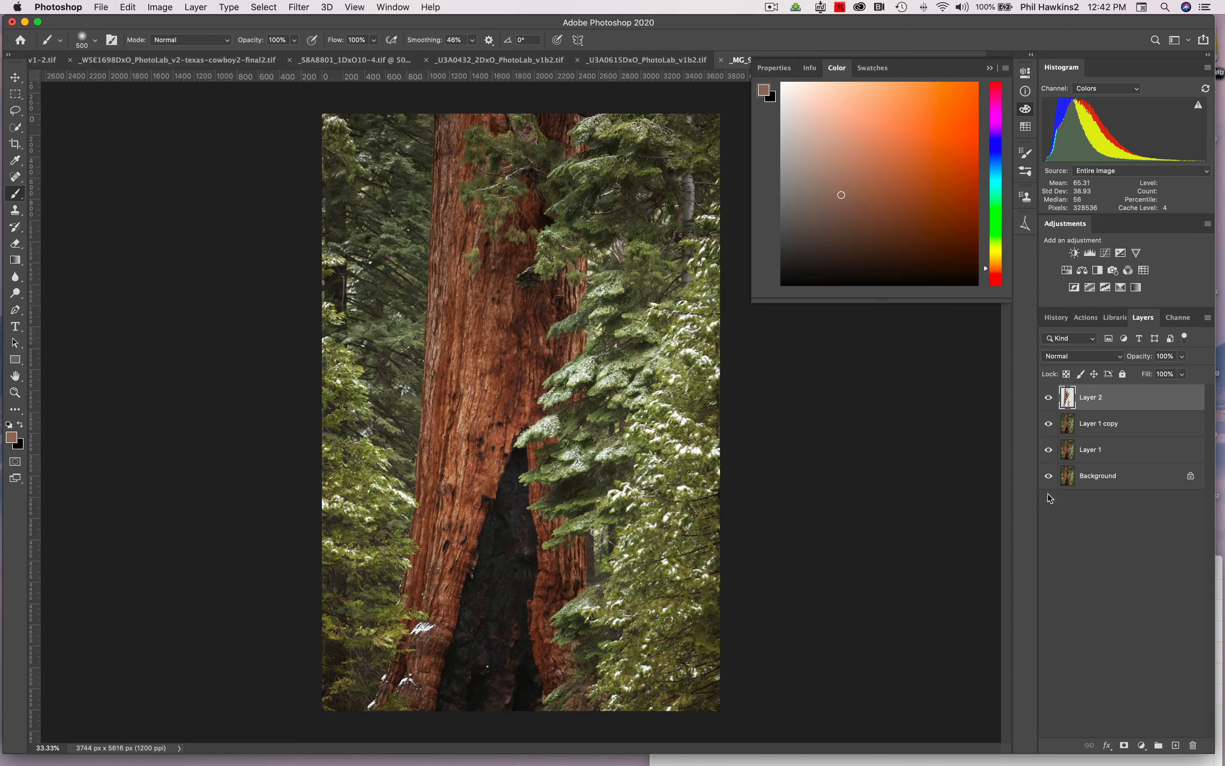
left_click_drag(1050, 481, 1050, 429)
left_click(1051, 429)
Step: Try a midtone Color Balance on the trunk layer with Cyan-Red at -94 and Yellow-Blue at +45
left_click(167, 7)
mouse_move(294, 42)
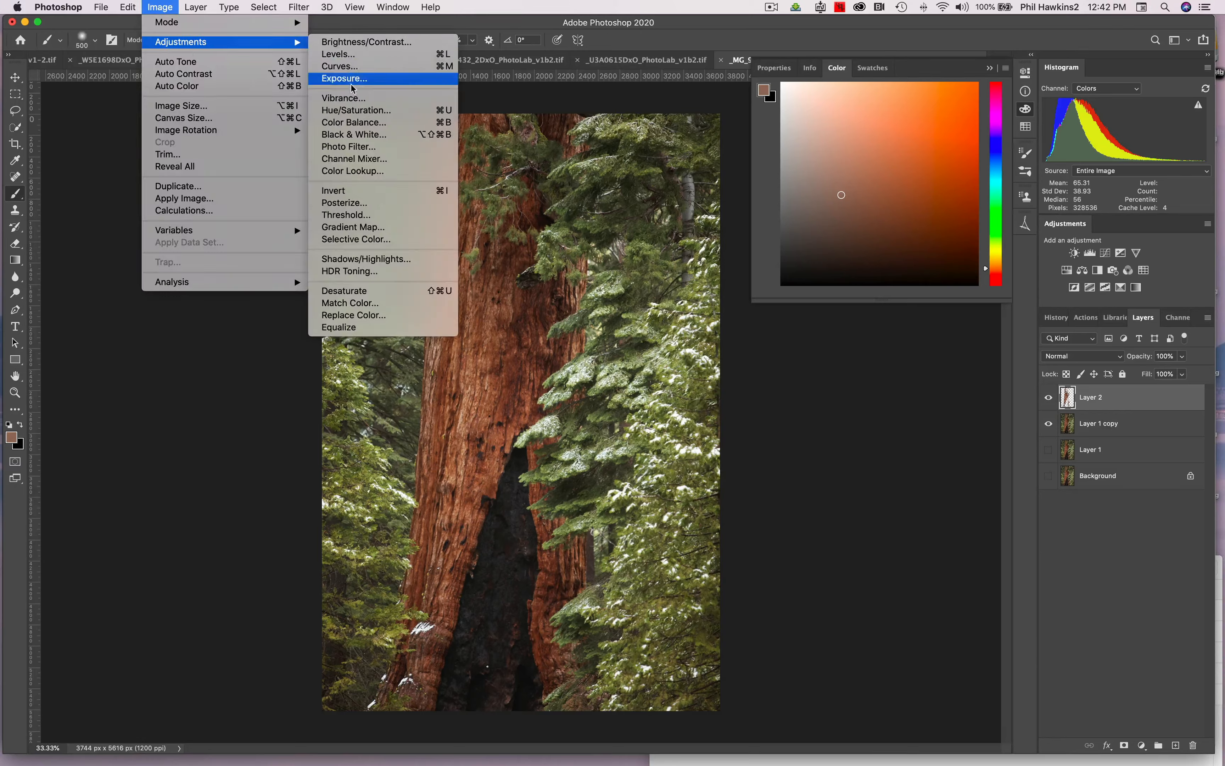
left_click(352, 122)
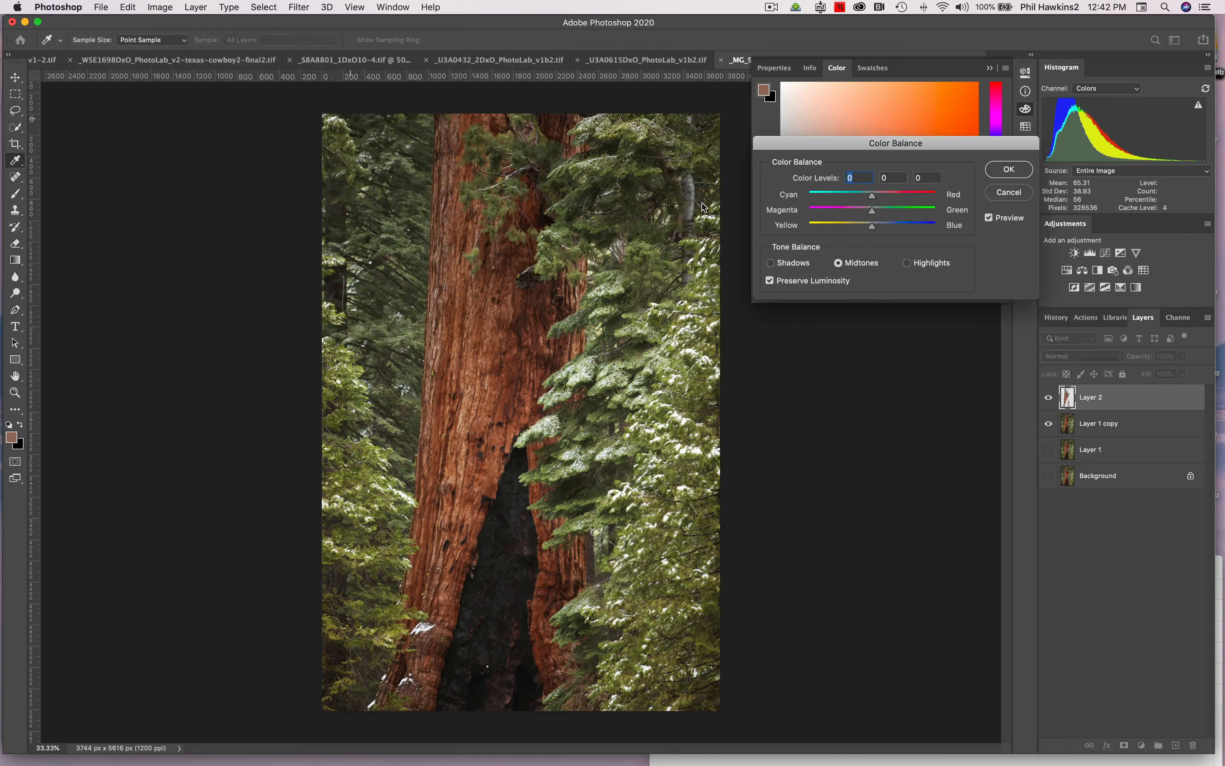
left_click_drag(870, 227, 813, 195)
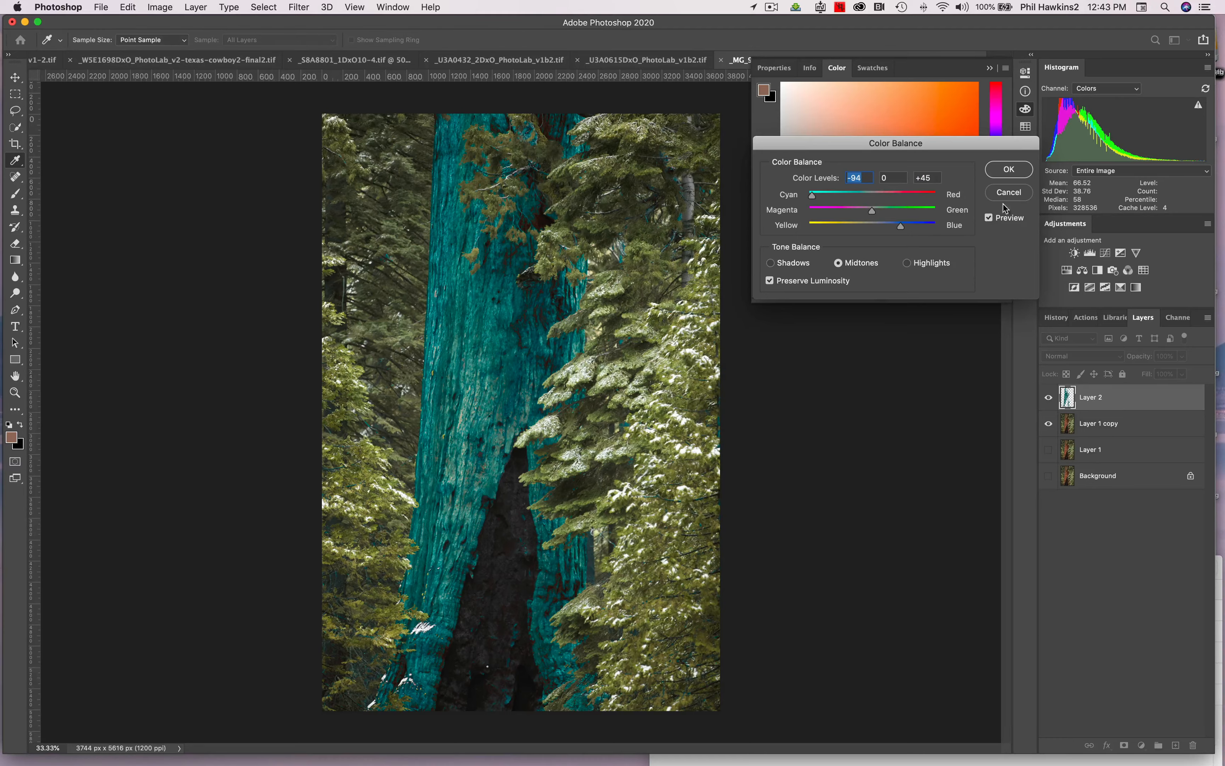
left_click(1014, 196)
key("b")
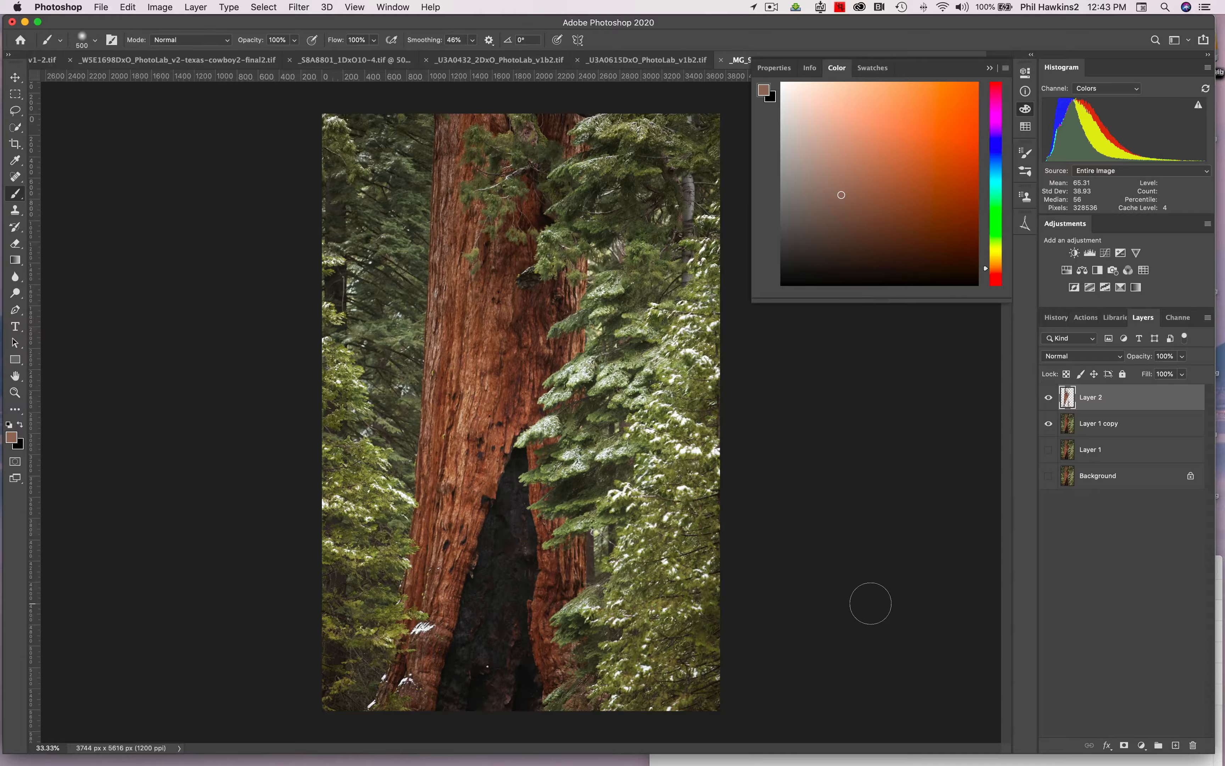
Step: Delete the trunk layer, Layer 2, and show Layer 1 and Background again
left_click(991, 70)
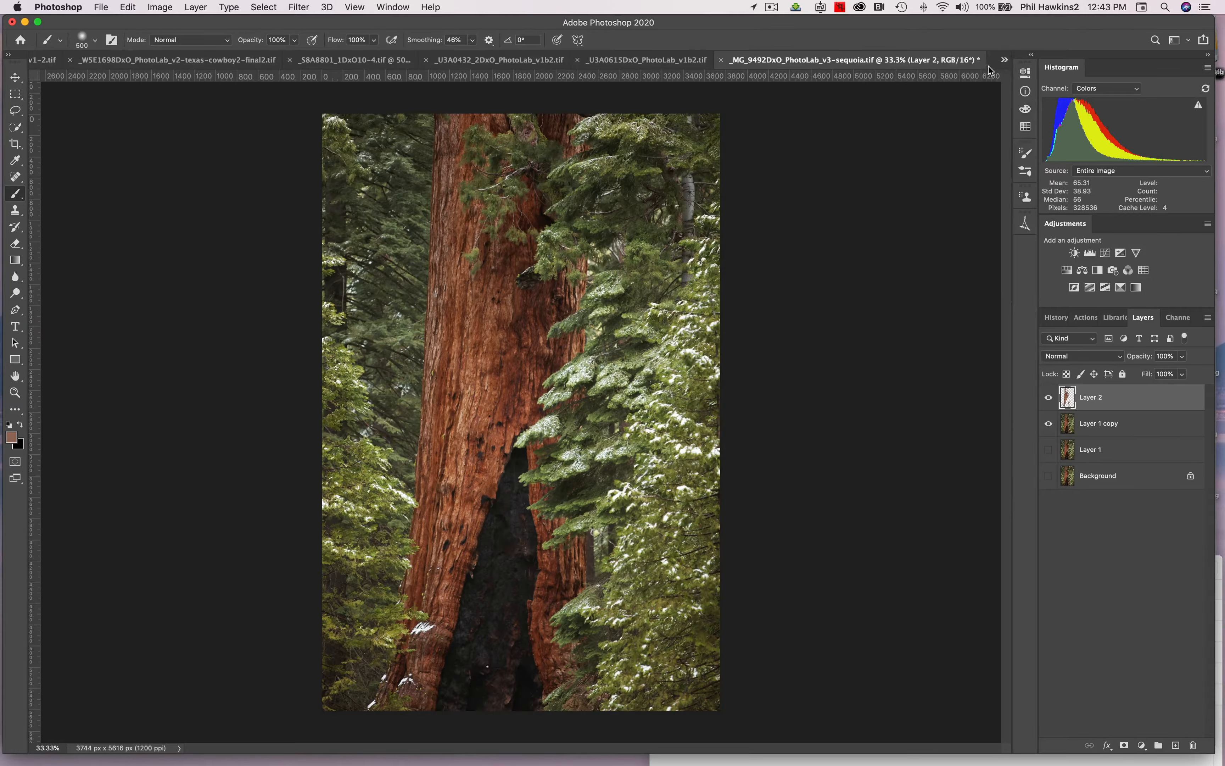
right_click(1106, 401)
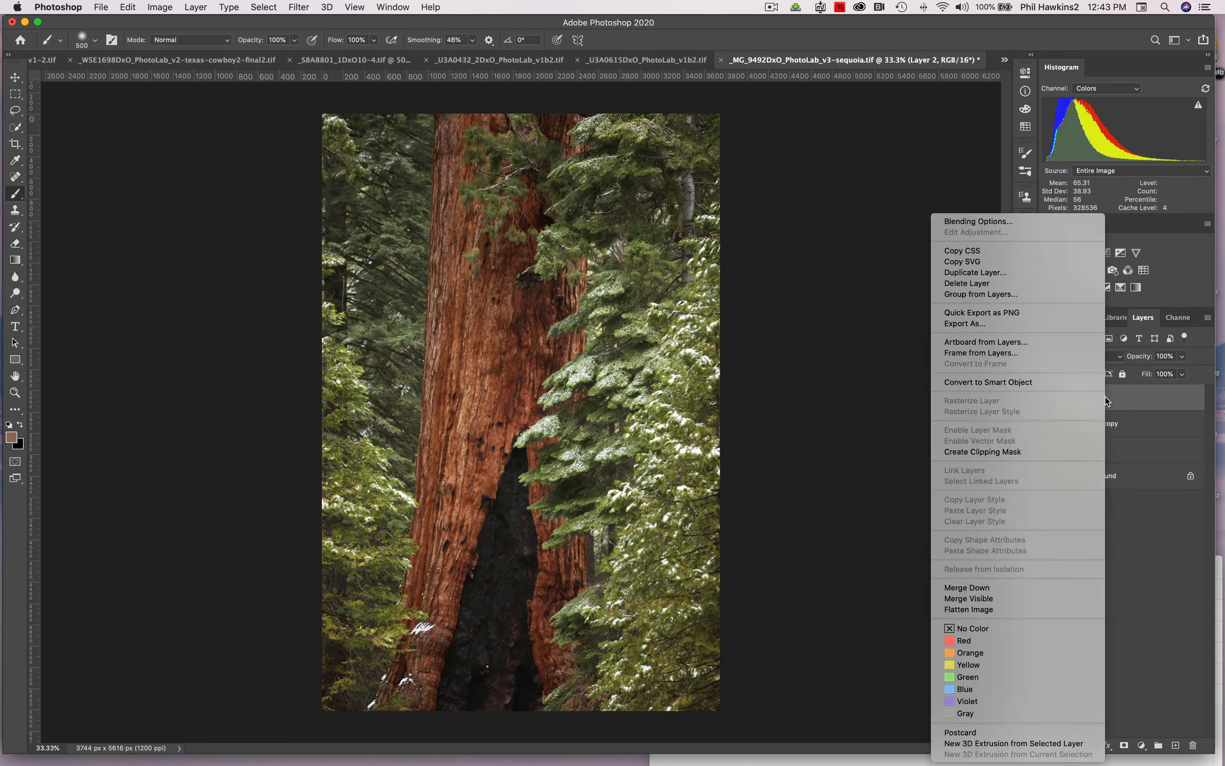
left_click(1023, 284)
left_click(709, 258)
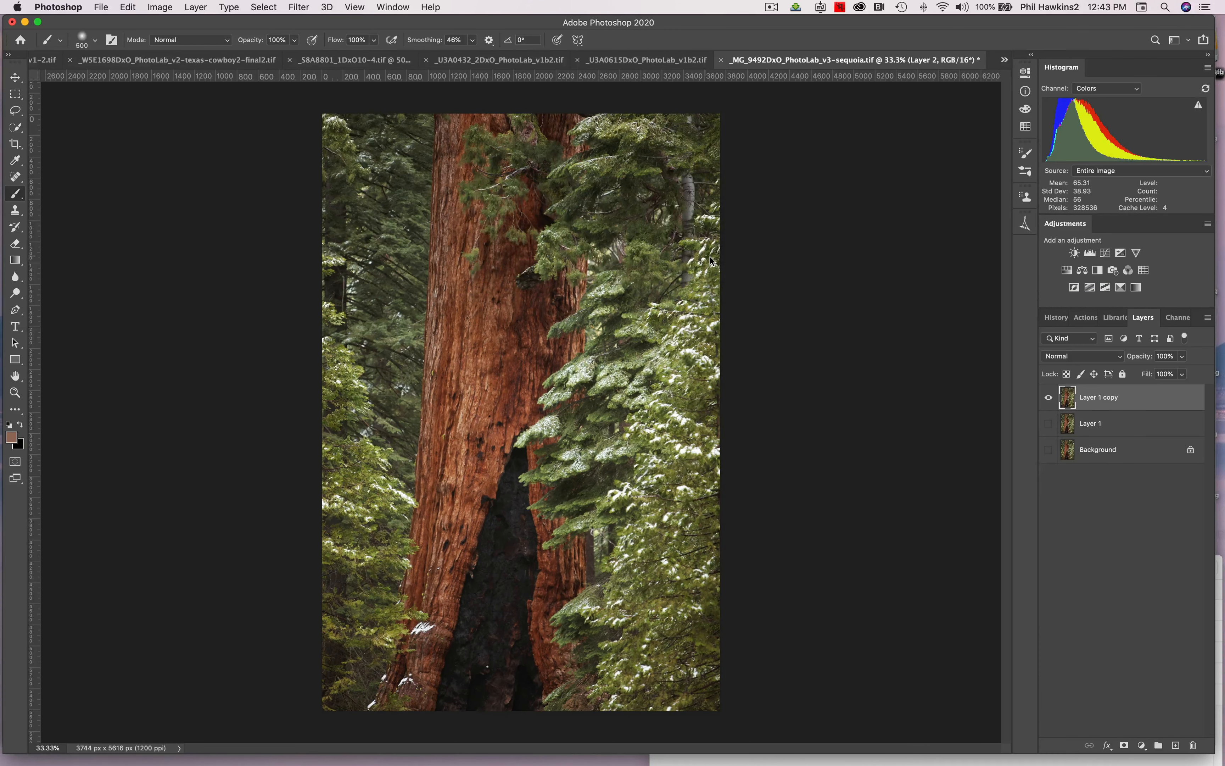
left_click(1049, 423)
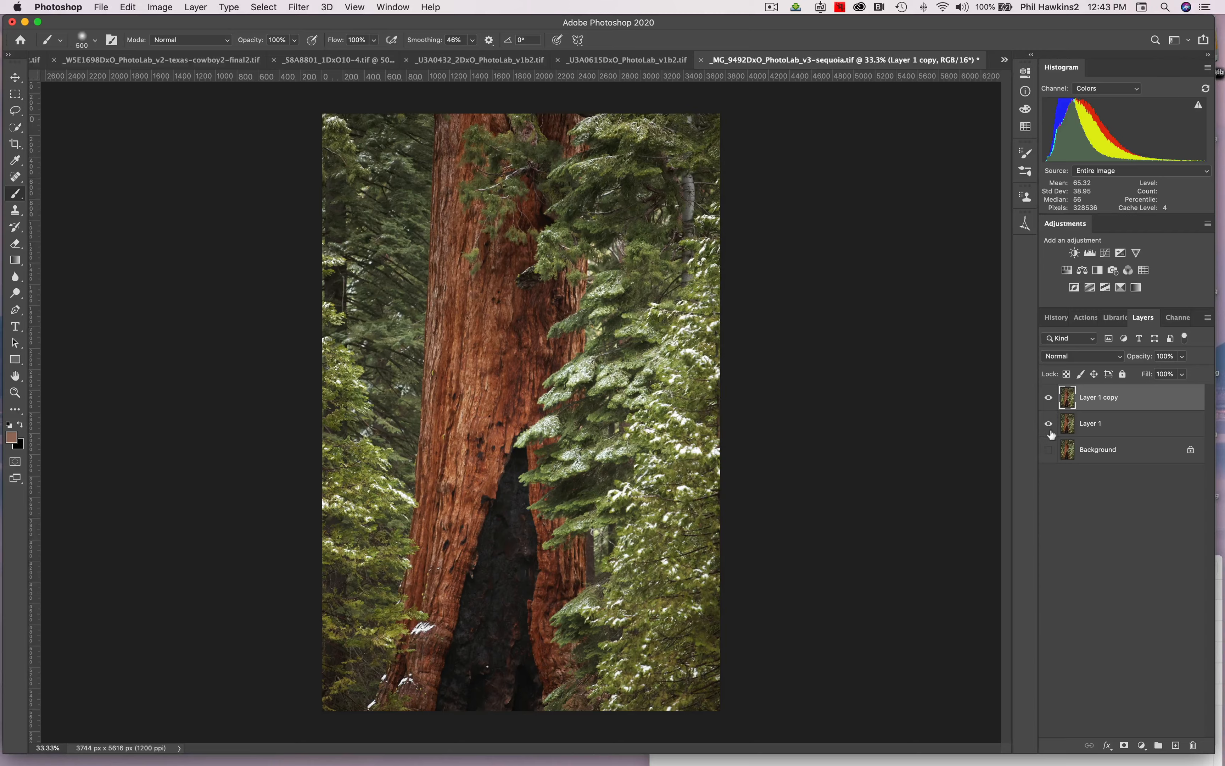
left_click(1045, 452)
Step: Try Auto Color on Layer 1 copy of the sequoia photo and undo it
left_click(161, 8)
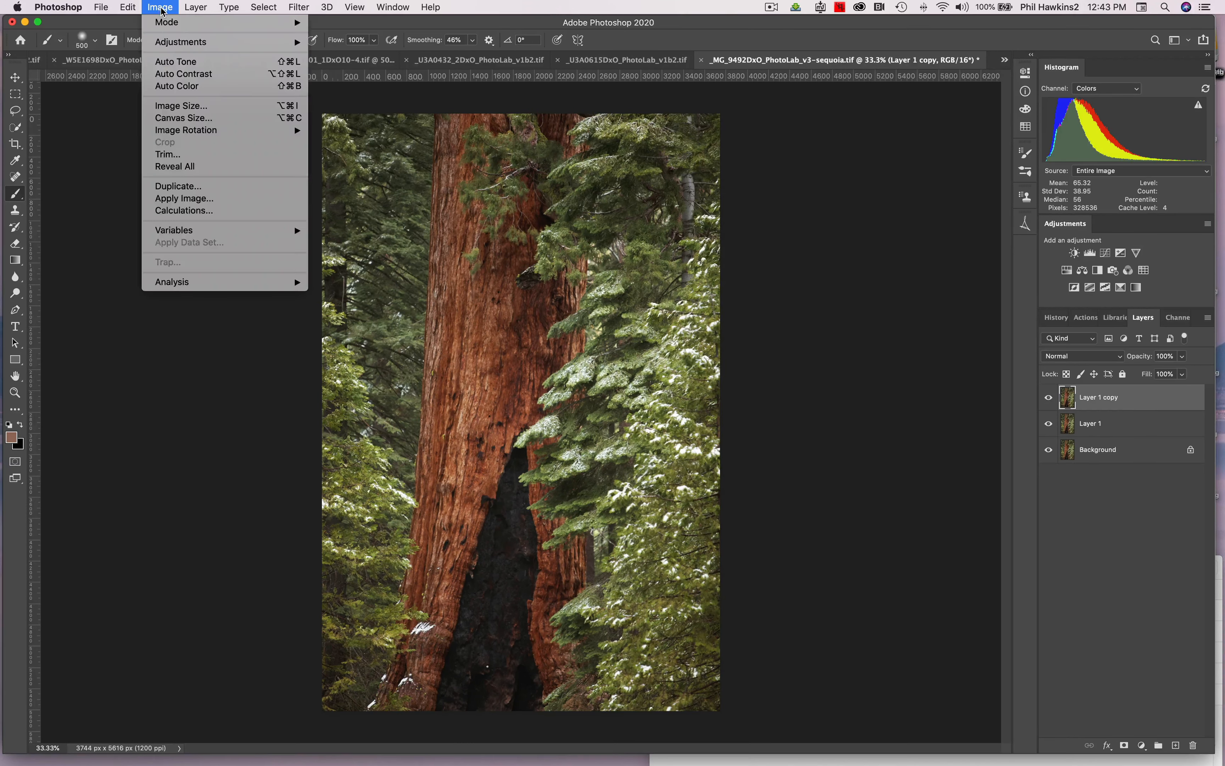
left_click(167, 89)
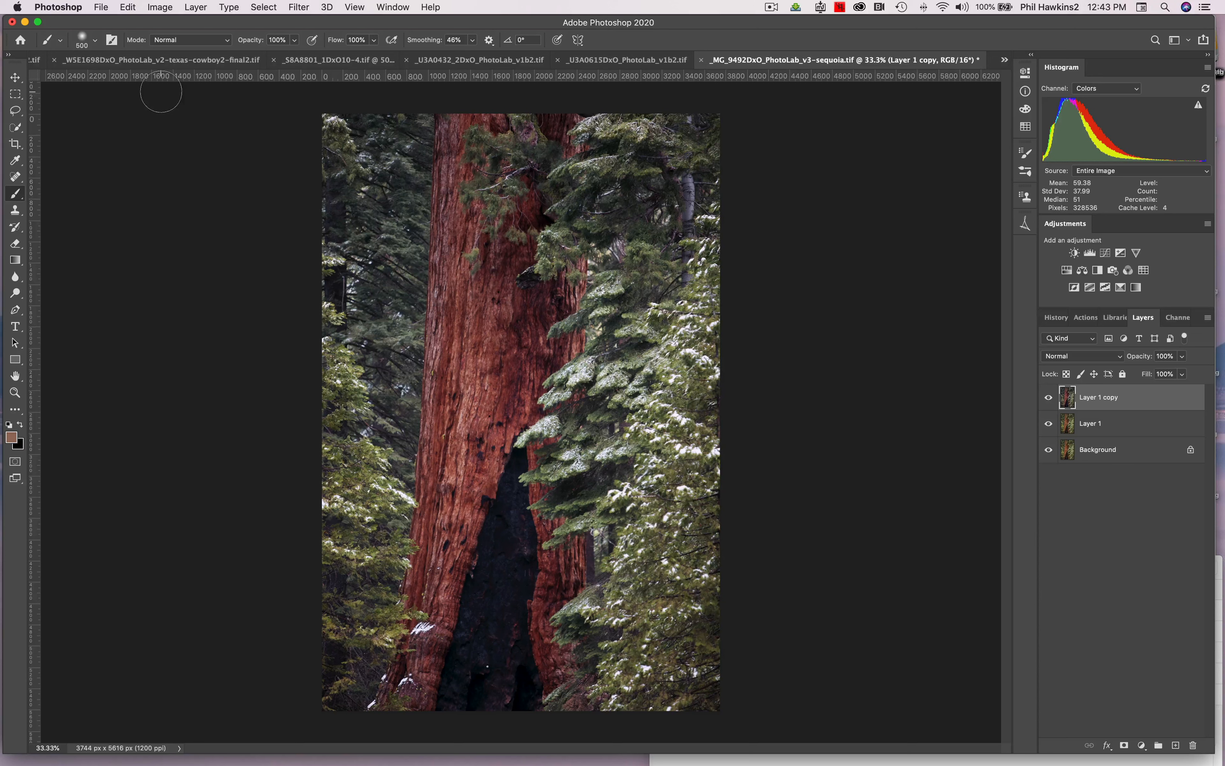
key("super+z")
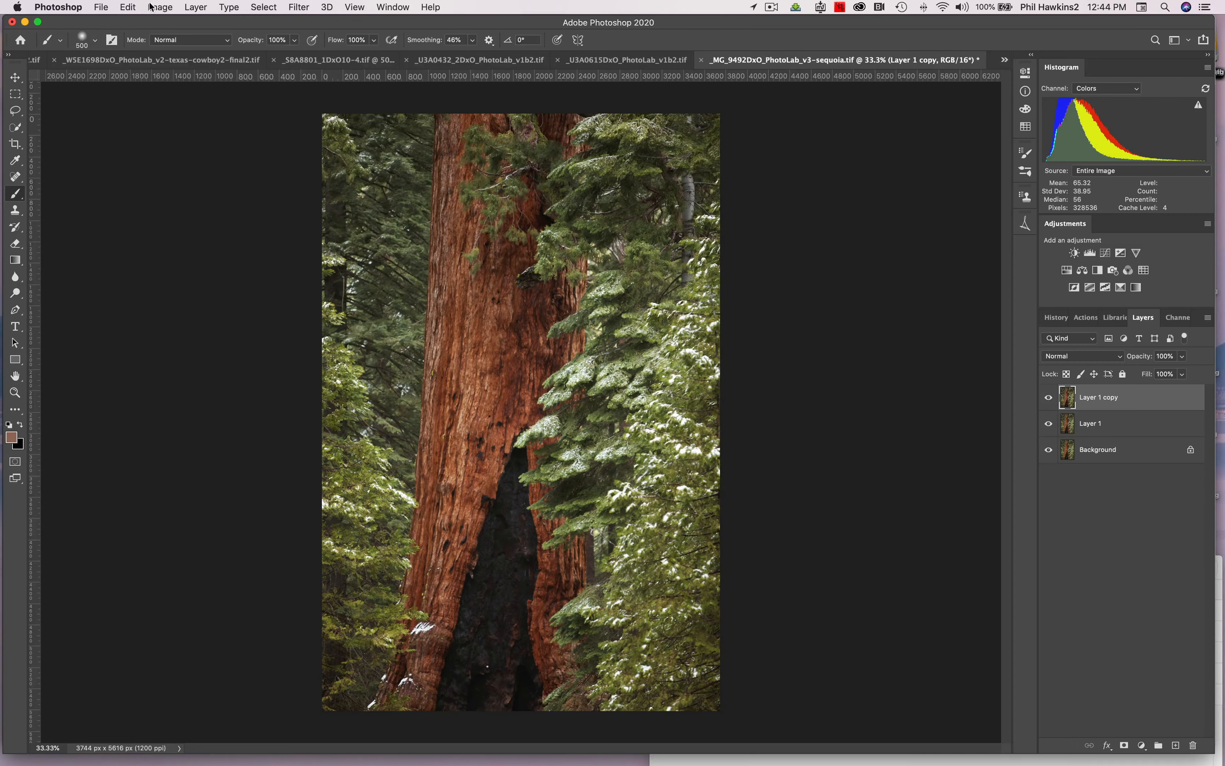
Step: Apply Auto Color to the red-faded radio studio photo WIFE_on_air.tif
left_click(161, 7)
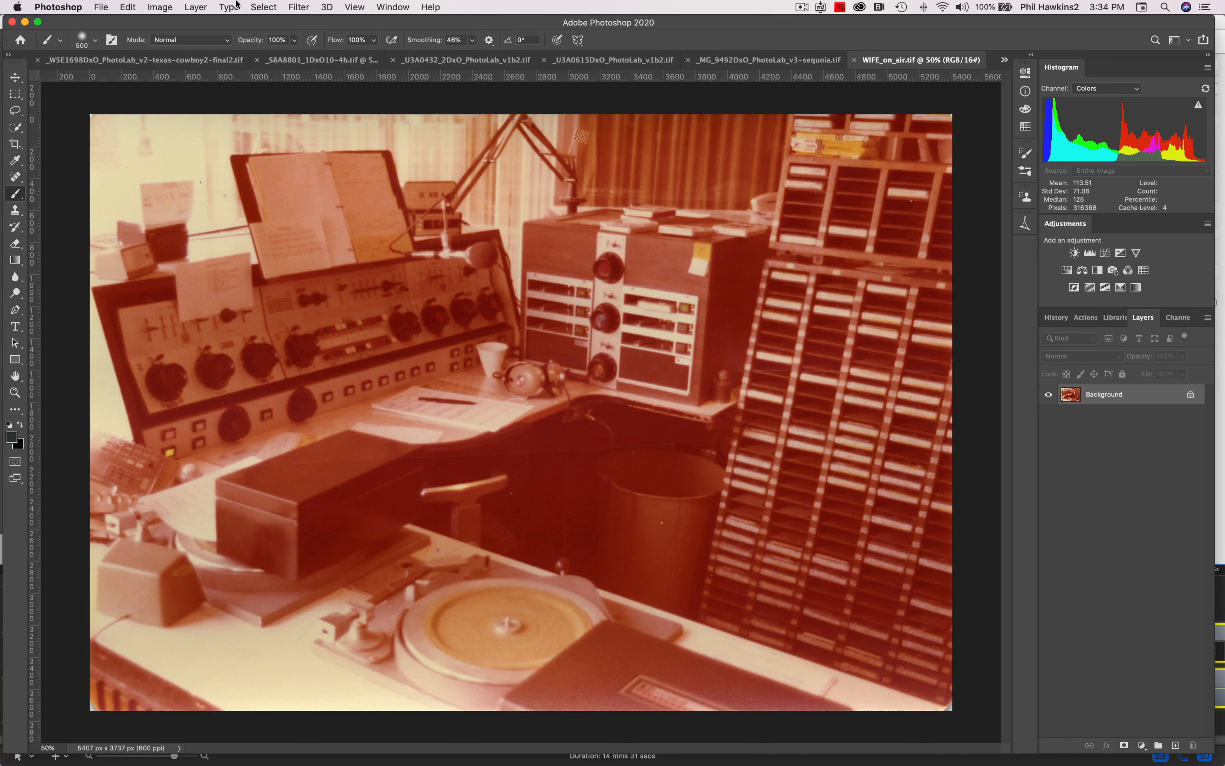
left_click(159, 7)
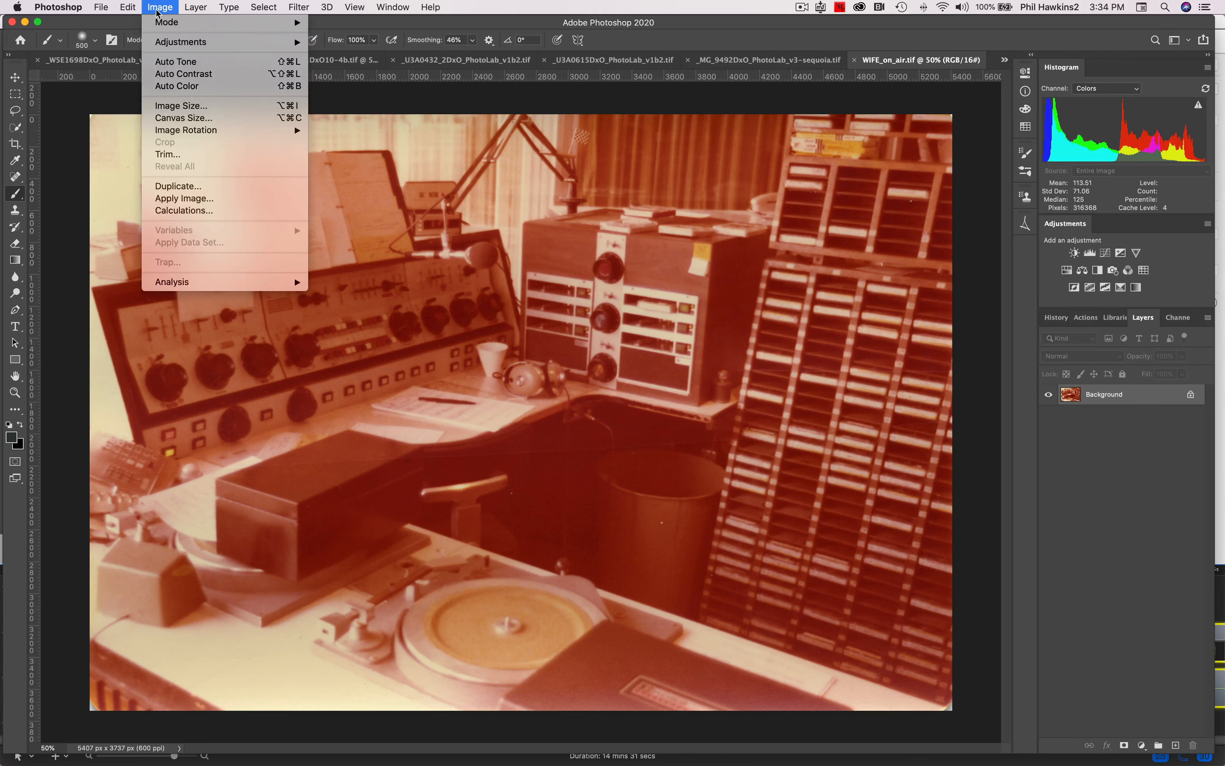
left_click(168, 85)
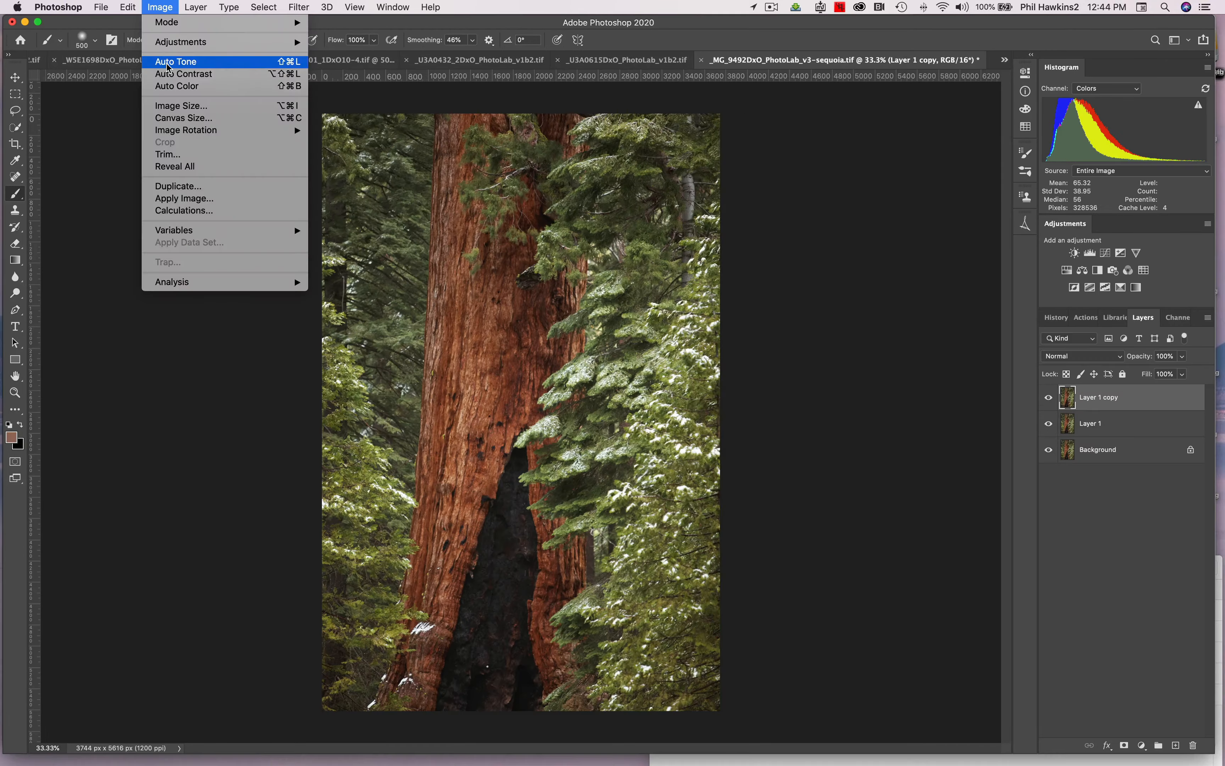
Step: Try Auto Tone and Auto Contrast on Layer 1 copy of the sequoia photo and undo both
left_click(169, 62)
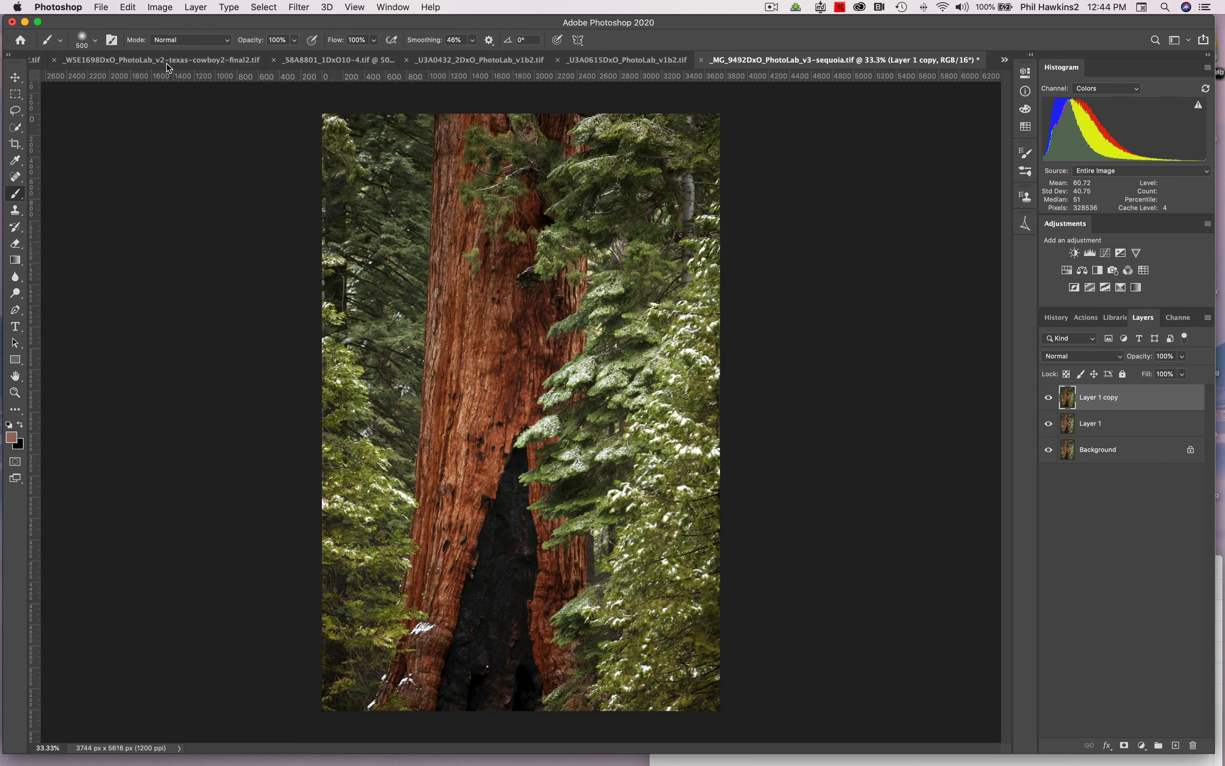
left_click(167, 7)
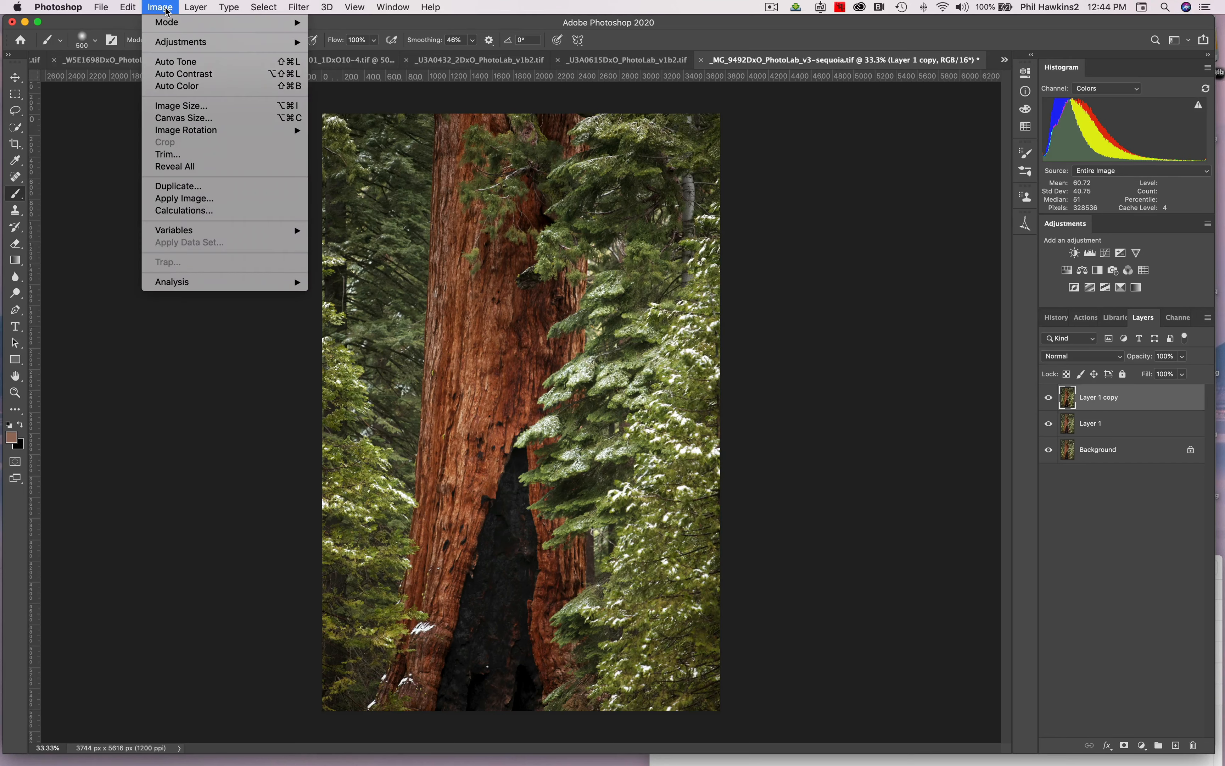
left_click(167, 74)
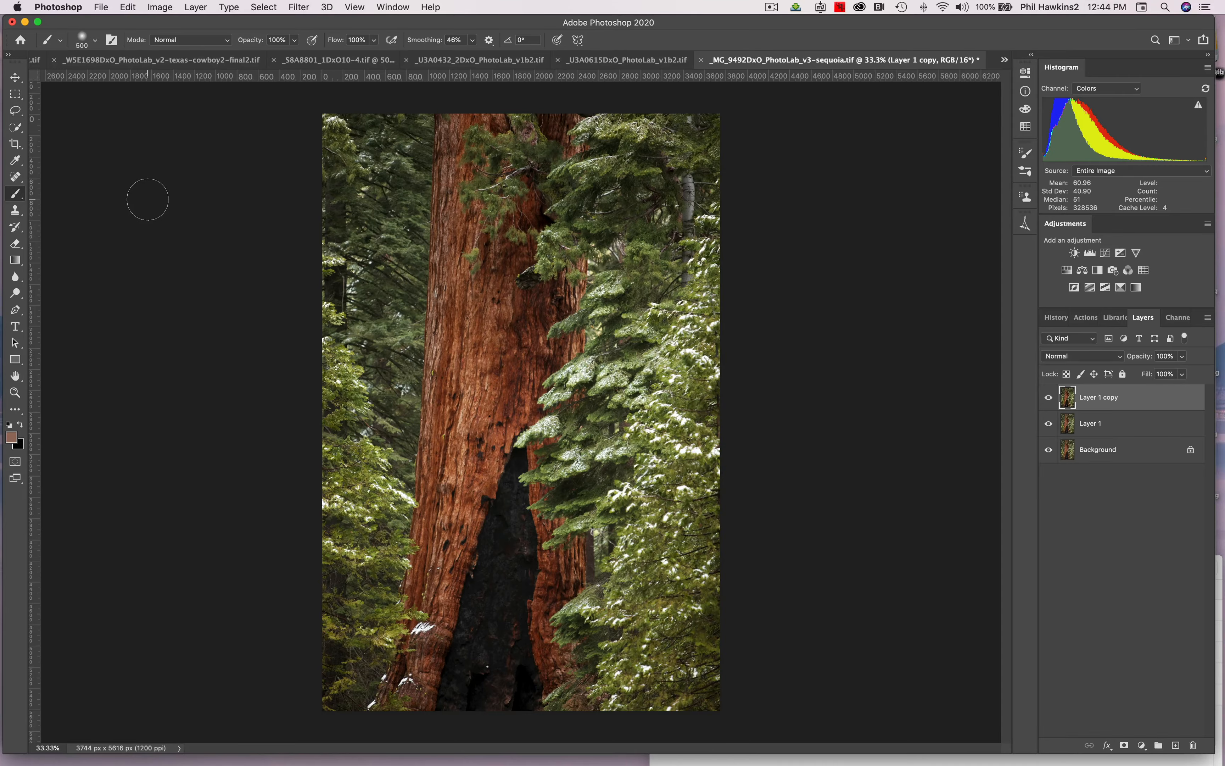
left_click(167, 7)
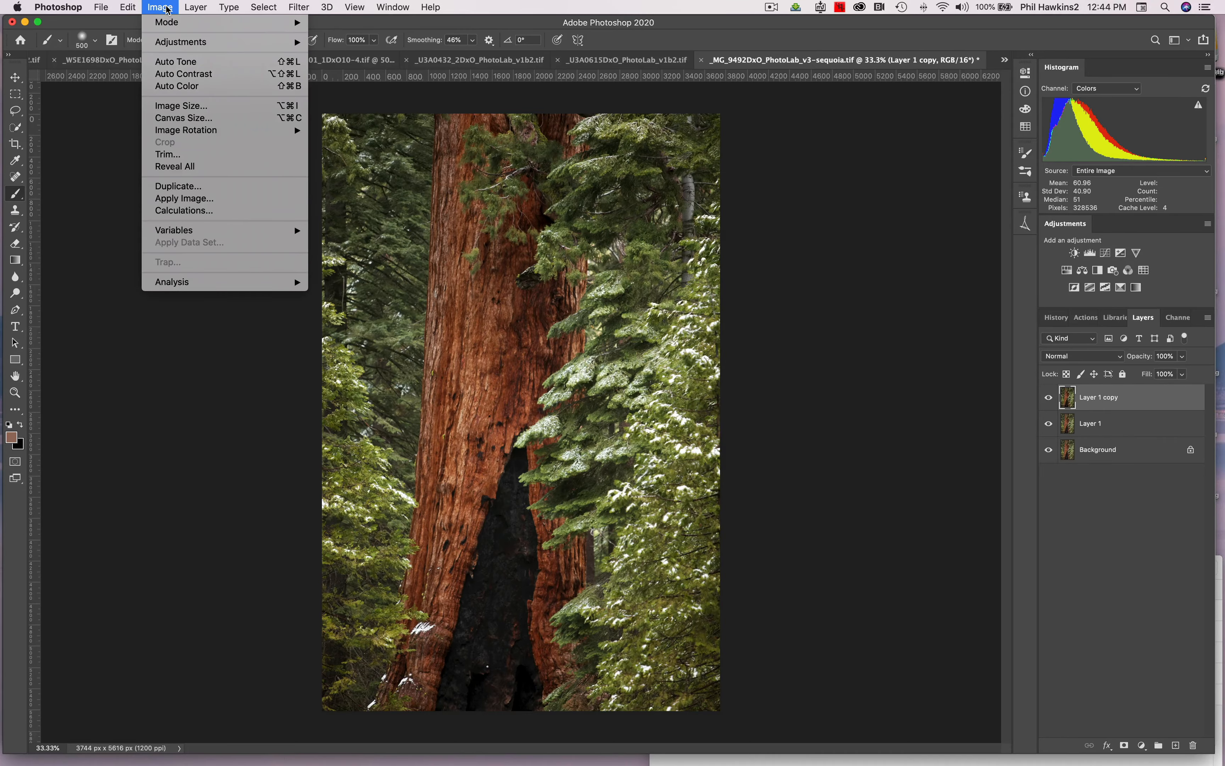
left_click(172, 451)
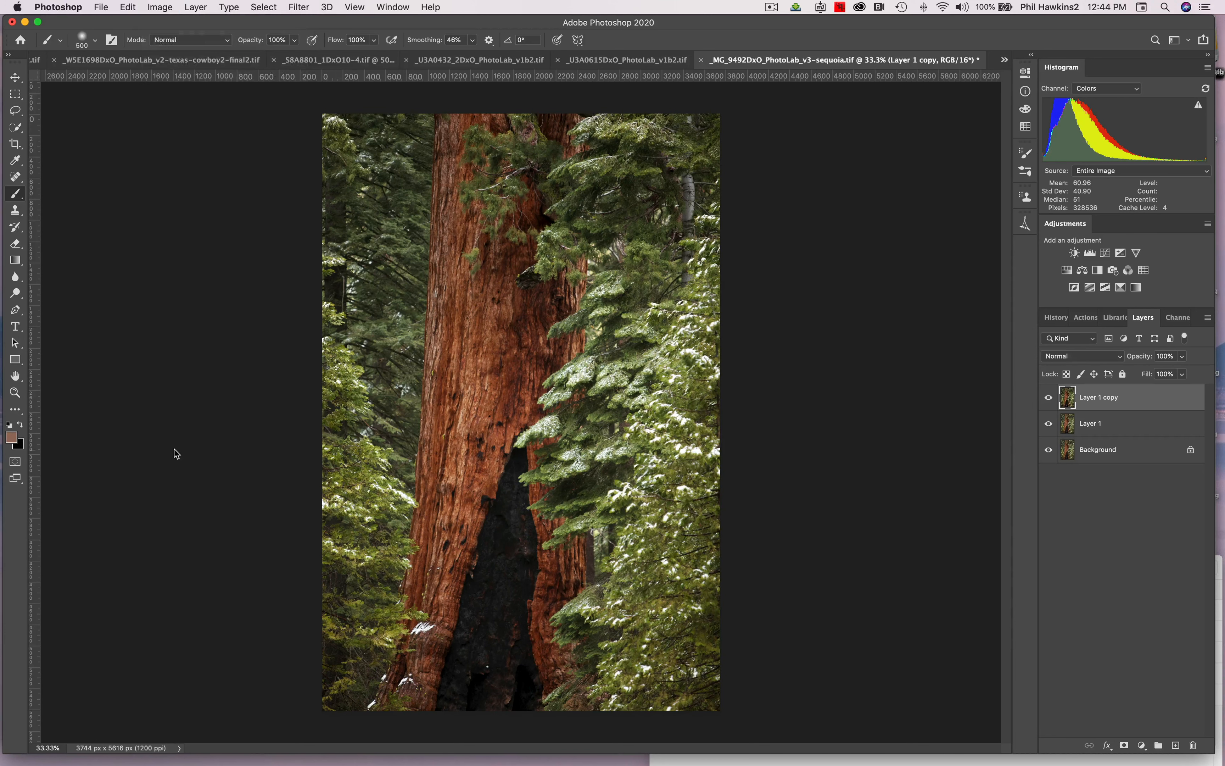
key("super+z")
key("super+z")
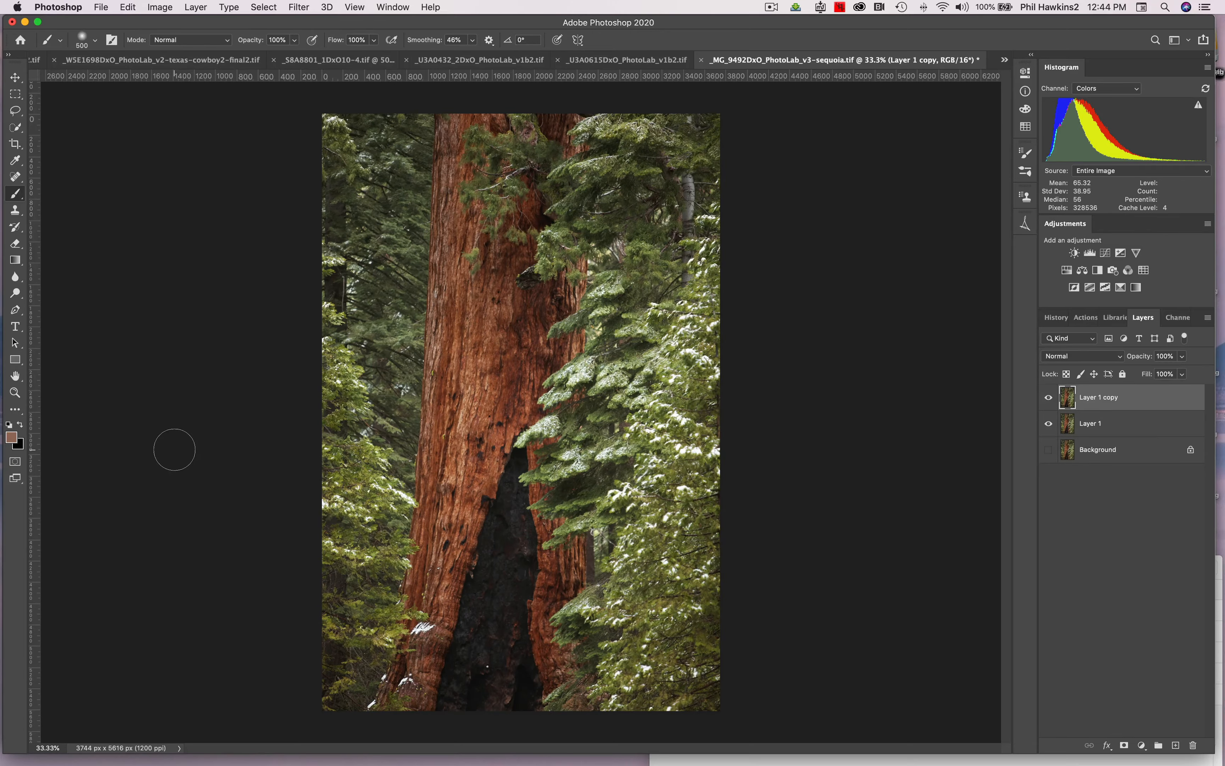
Step: Revert the sequoia photo to its Open state in the document history
left_click(1057, 318)
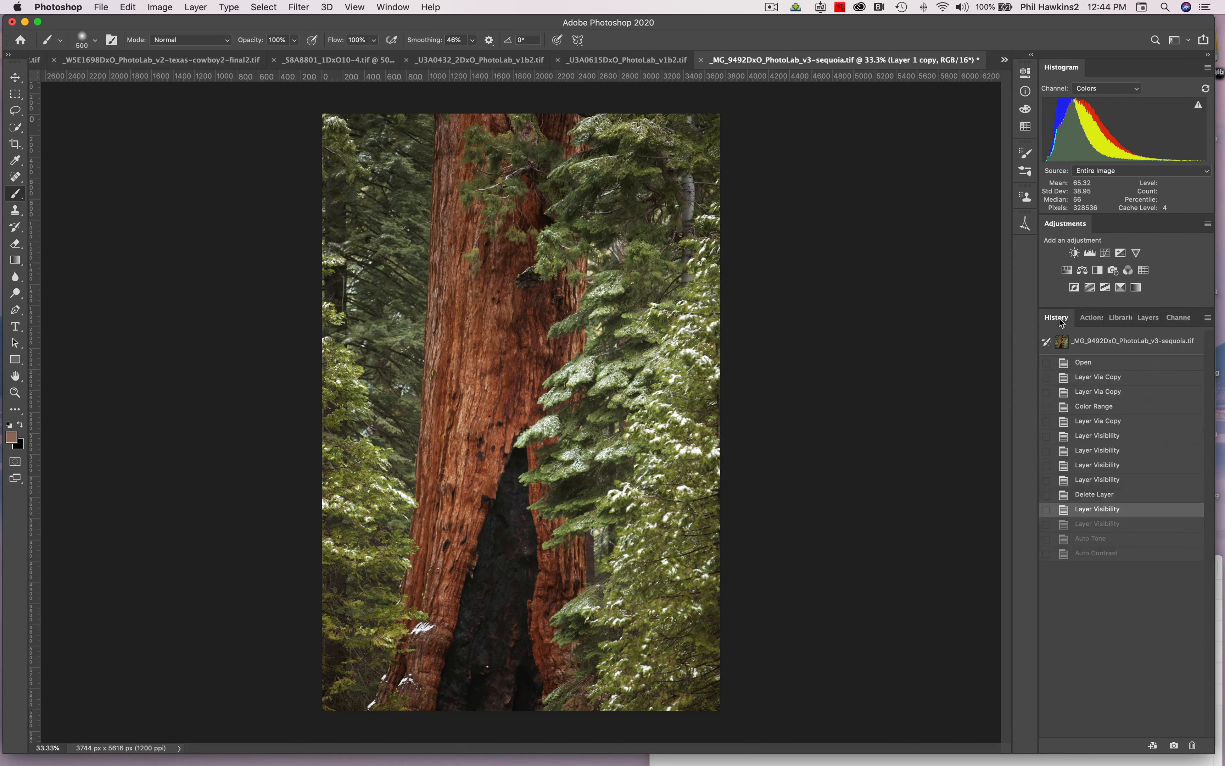
left_click(1088, 393)
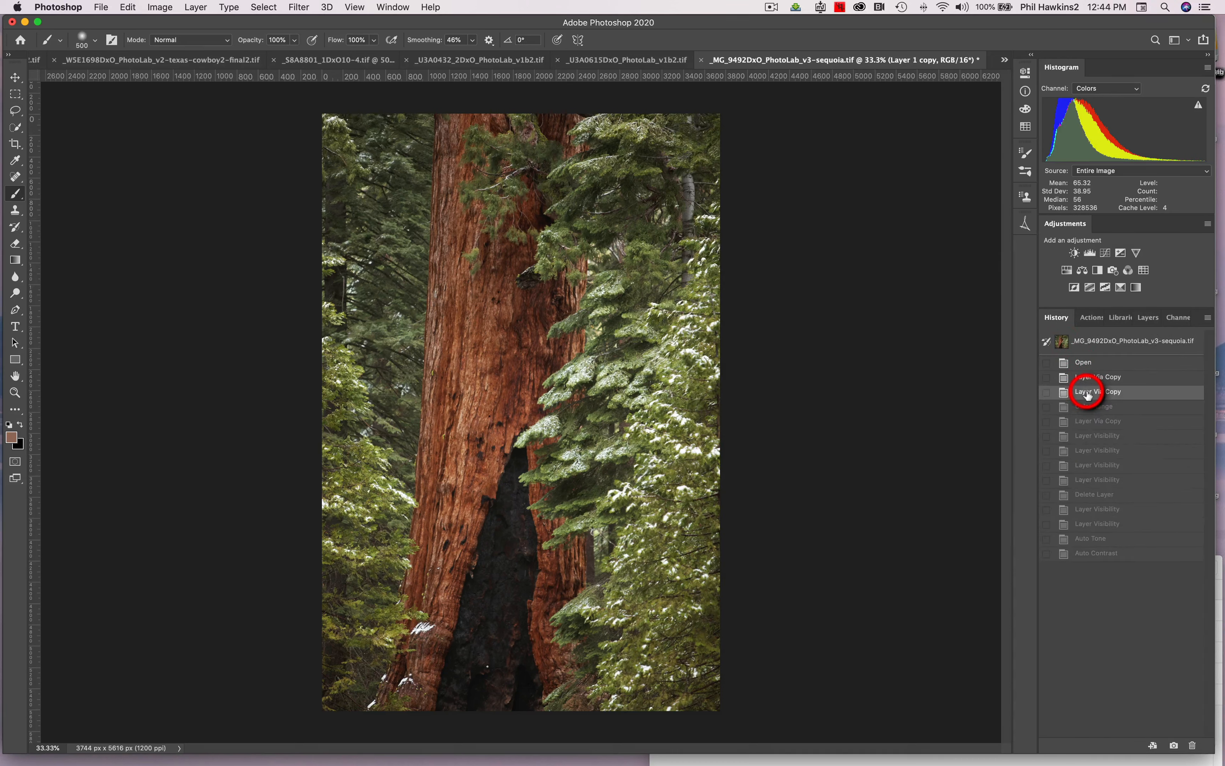
left_click(1084, 361)
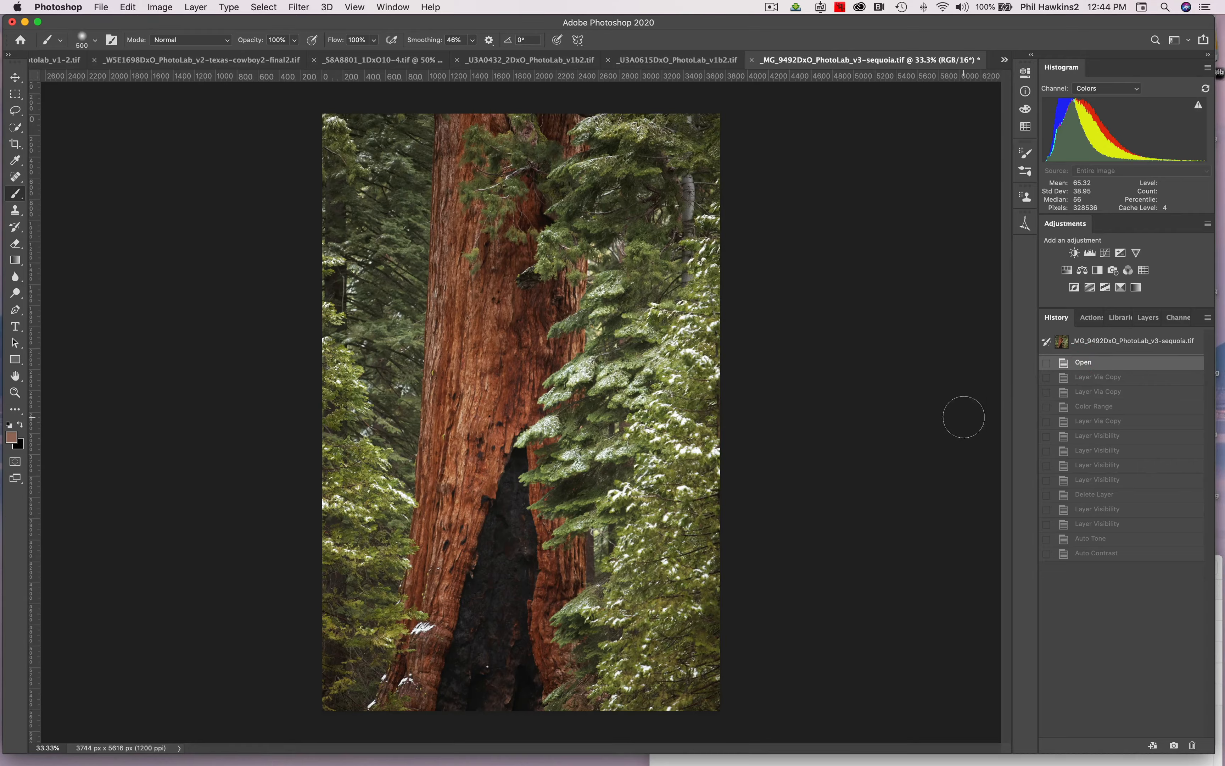
Step: Try a midtone Color Balance on the sequoia photo with Magenta-Green at -5, compare the preview, and cancel it
left_click(160, 8)
mouse_move(169, 45)
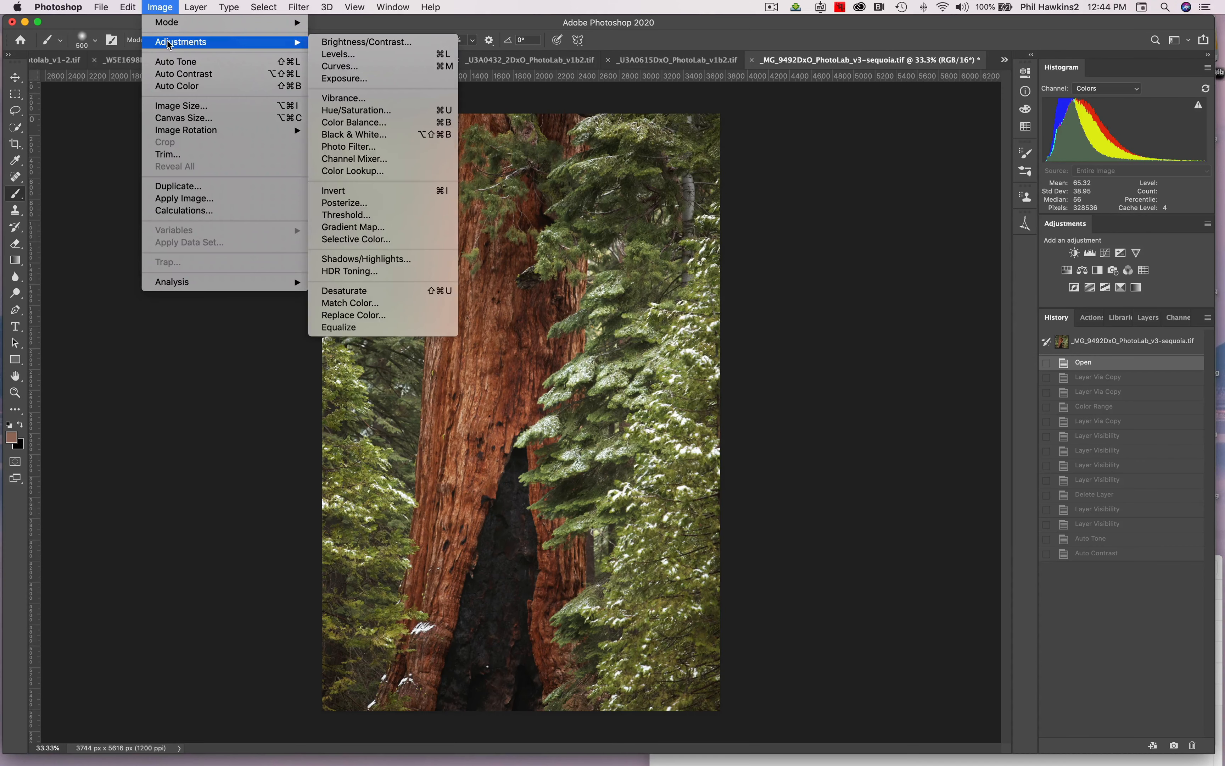
left_click(362, 124)
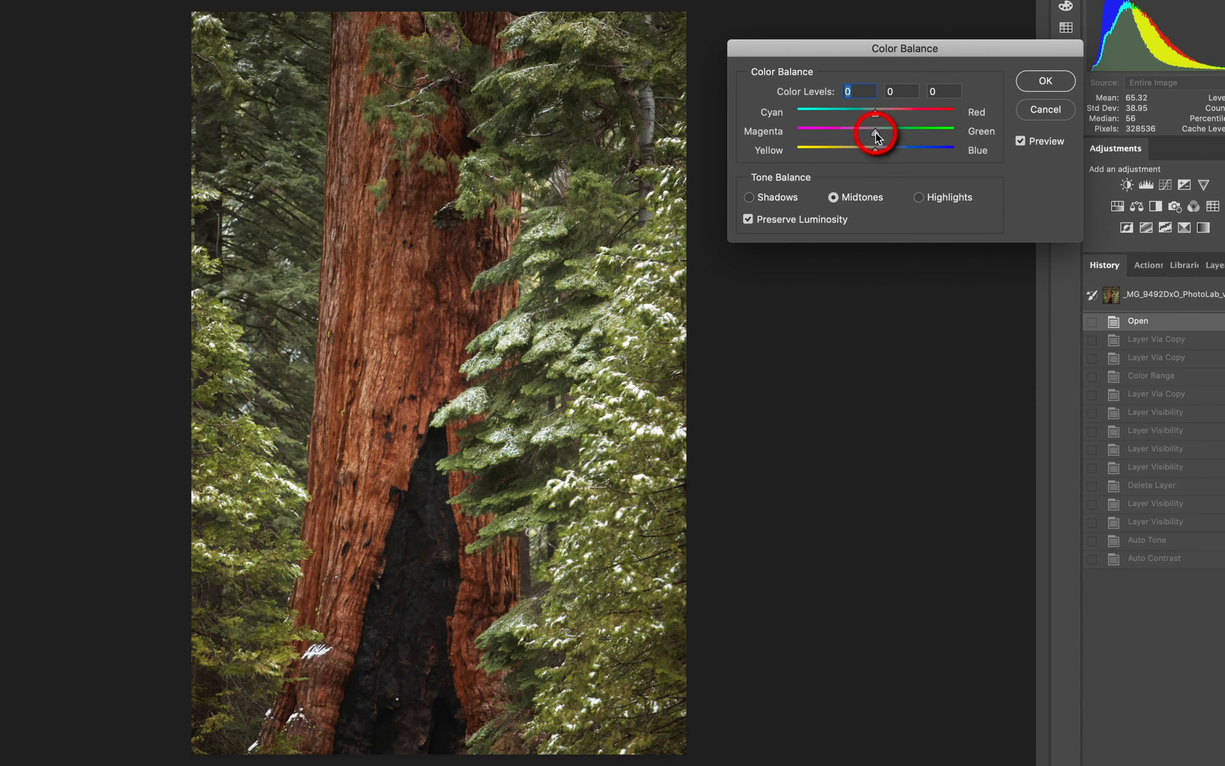
mouse_move(875, 133)
left_mouse_down()
mouse_move(930, 131)
mouse_move(872, 136)
left_mouse_up()
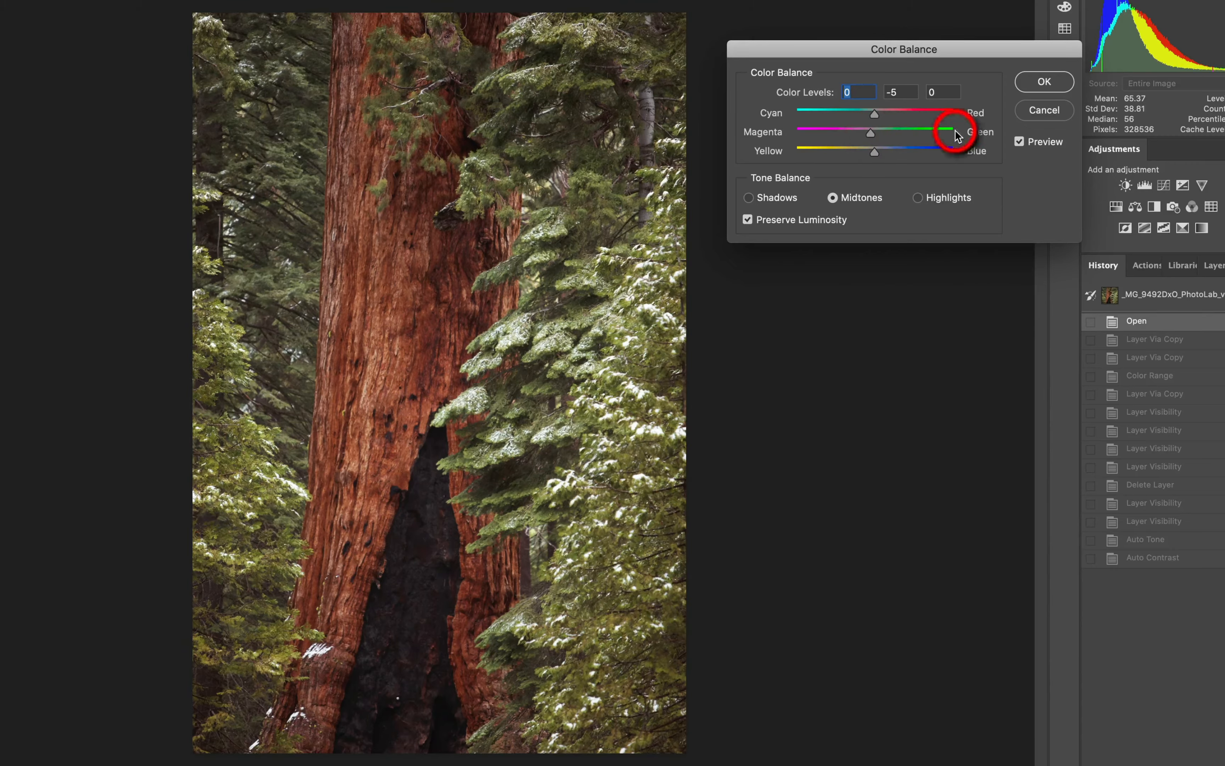
left_click(1019, 142)
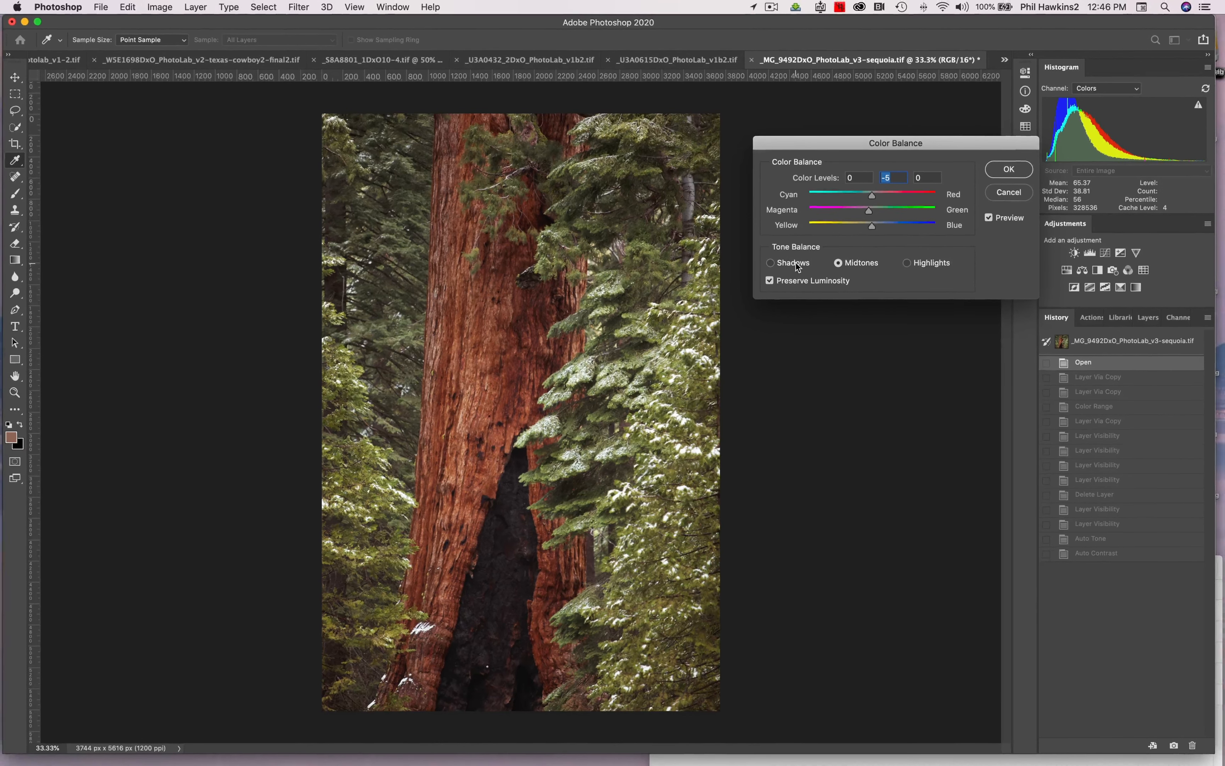
left_click(1010, 193)
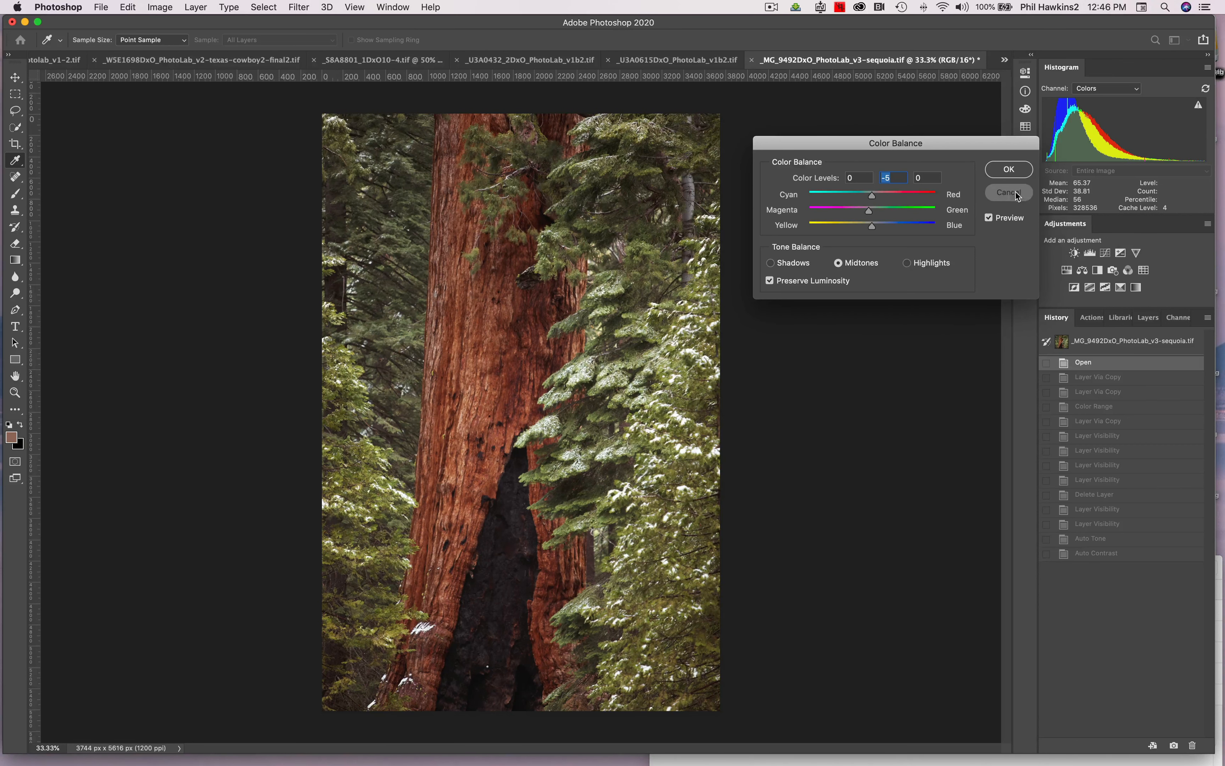
key("b")
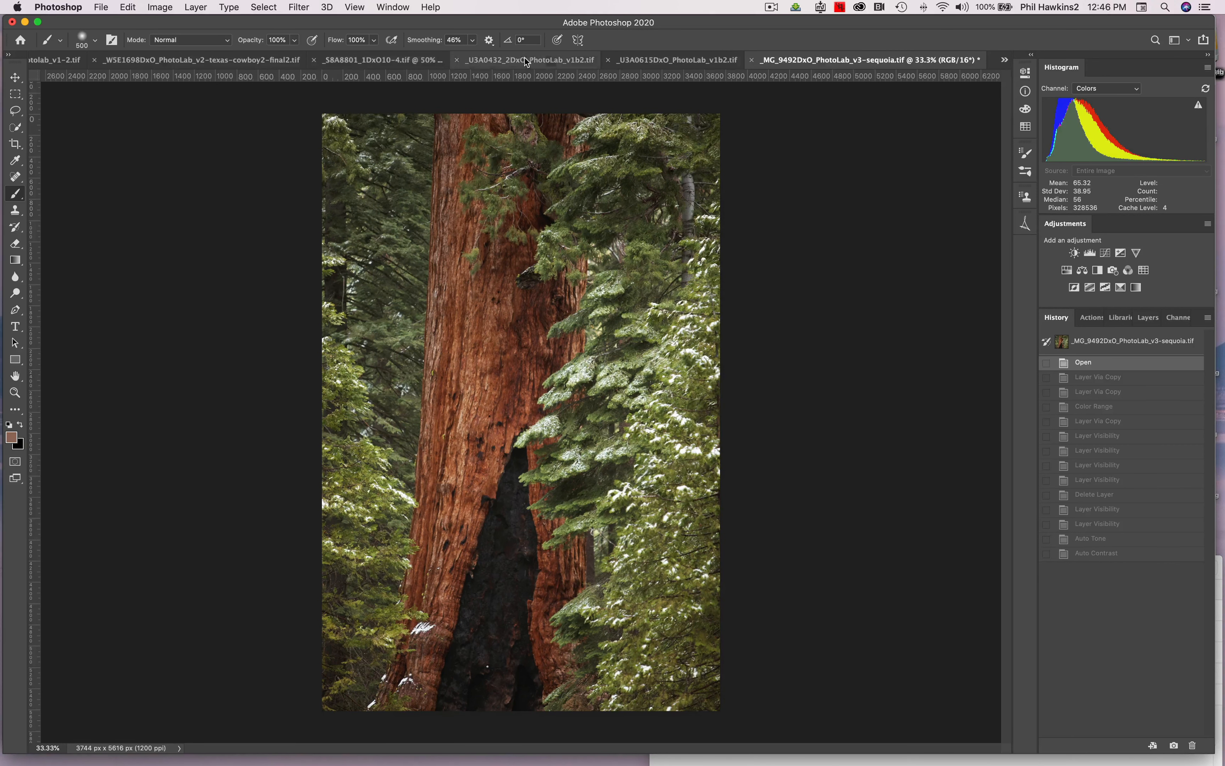
Step: Switch to the blue mountain photo _U3A0615DxO_PhotoLab_v1b2.tif
left_click(623, 60)
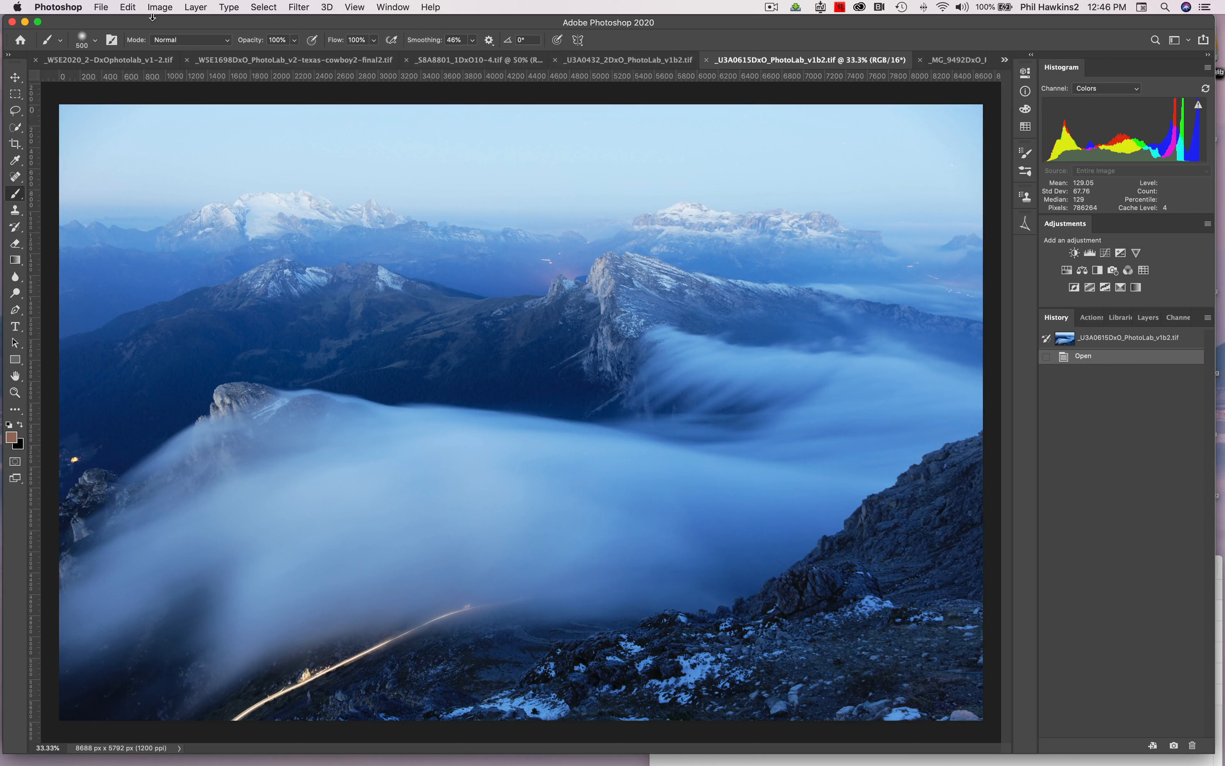
Step: Try a Curves adjustment on the mountain photo, sampling the fog in the valley as the gray point
left_click(159, 7)
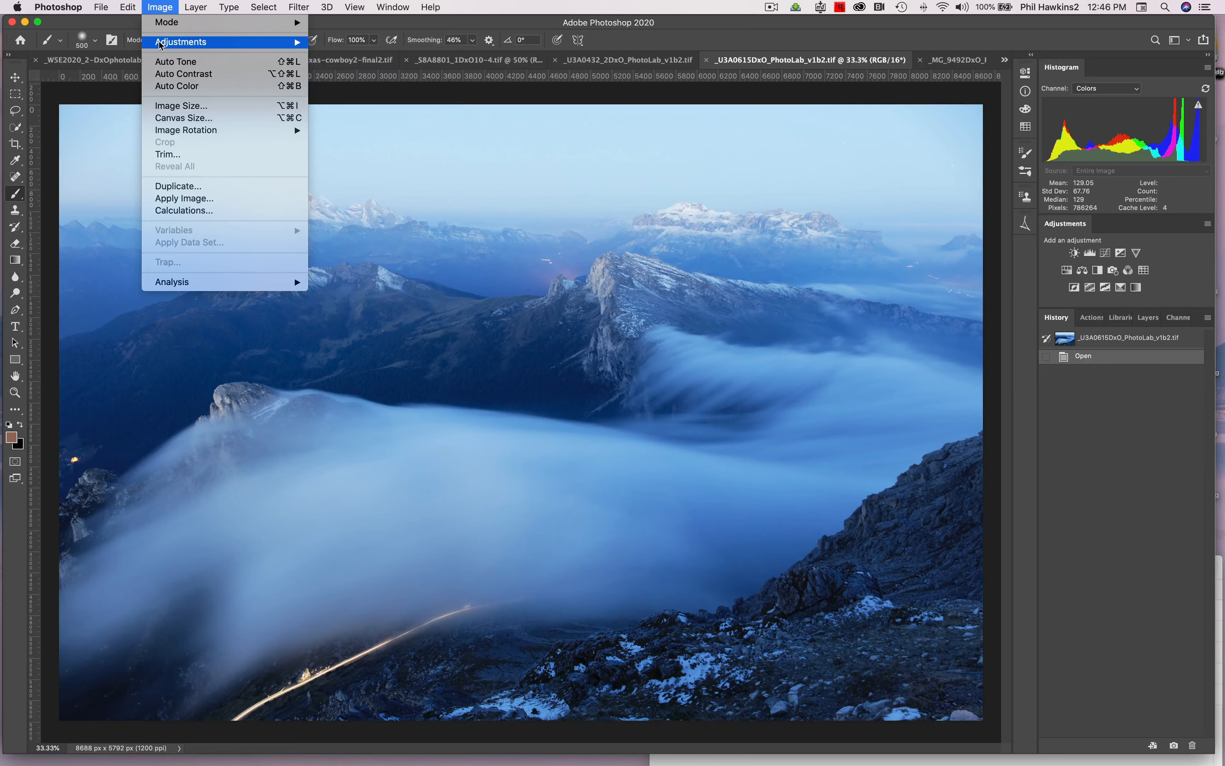
mouse_move(160, 45)
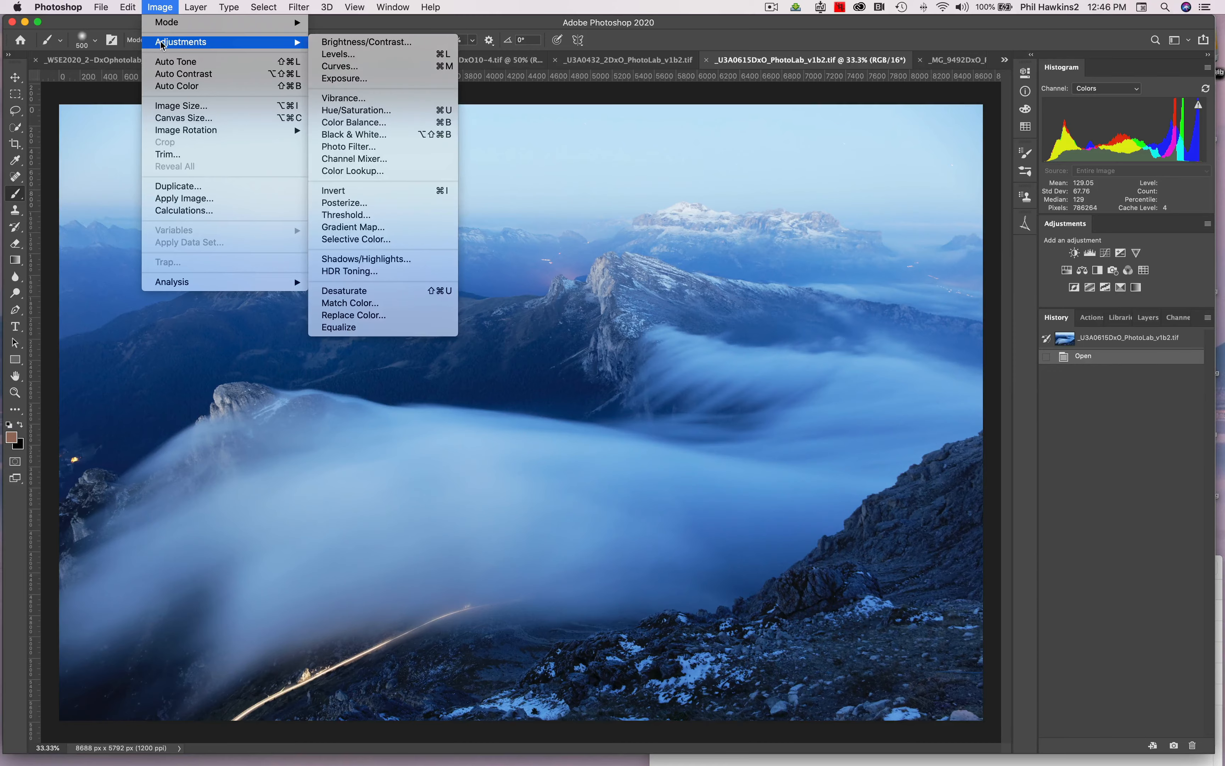
left_click(340, 66)
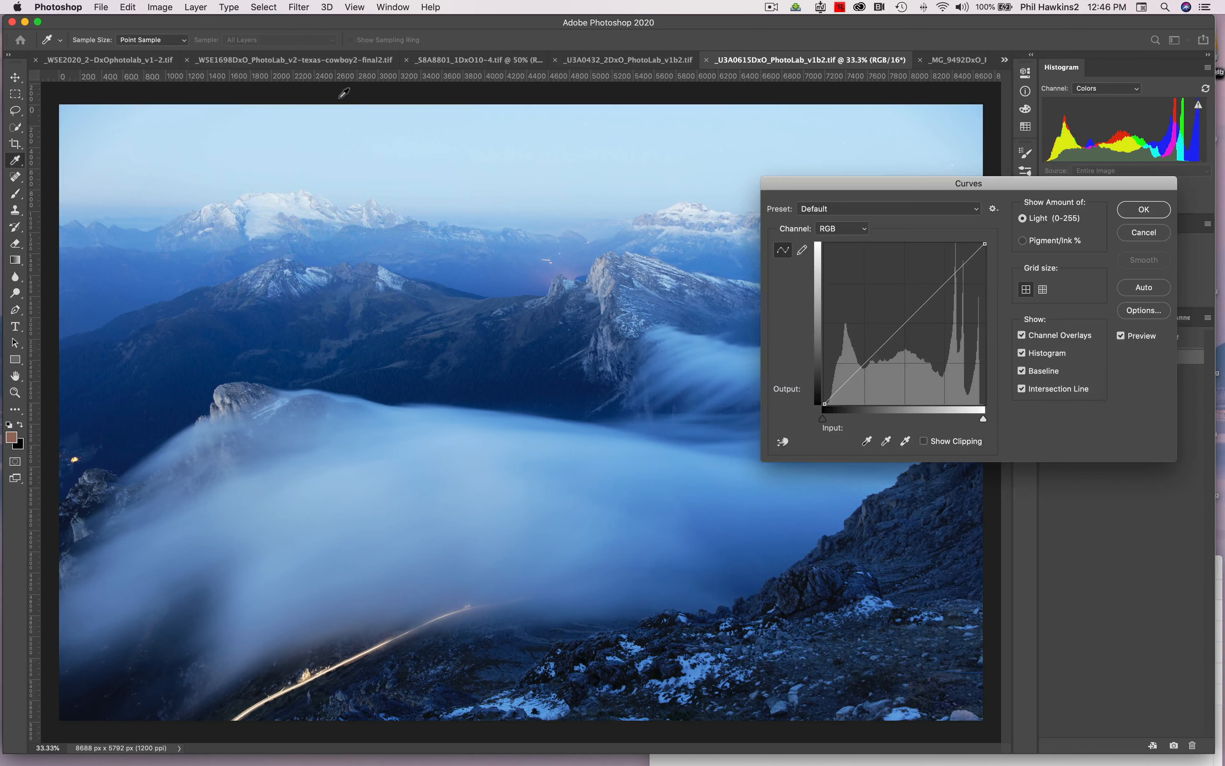
left_click(889, 442)
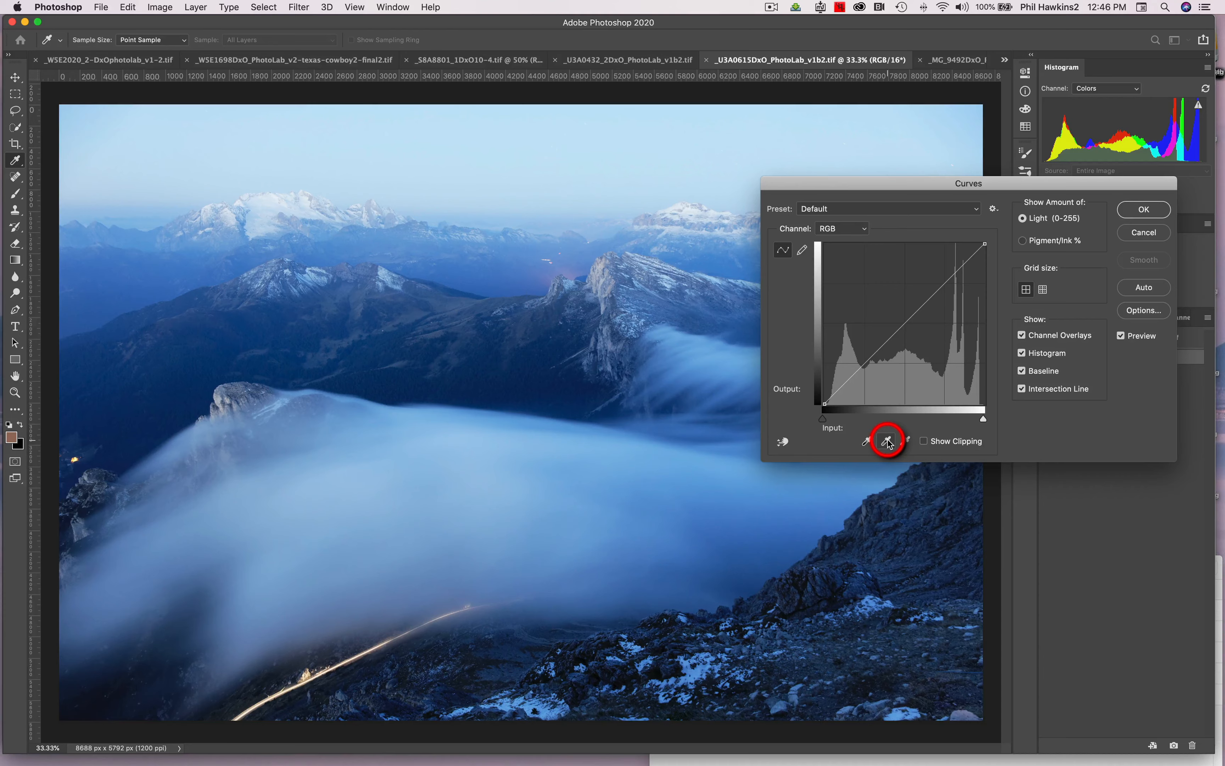
left_click(635, 489)
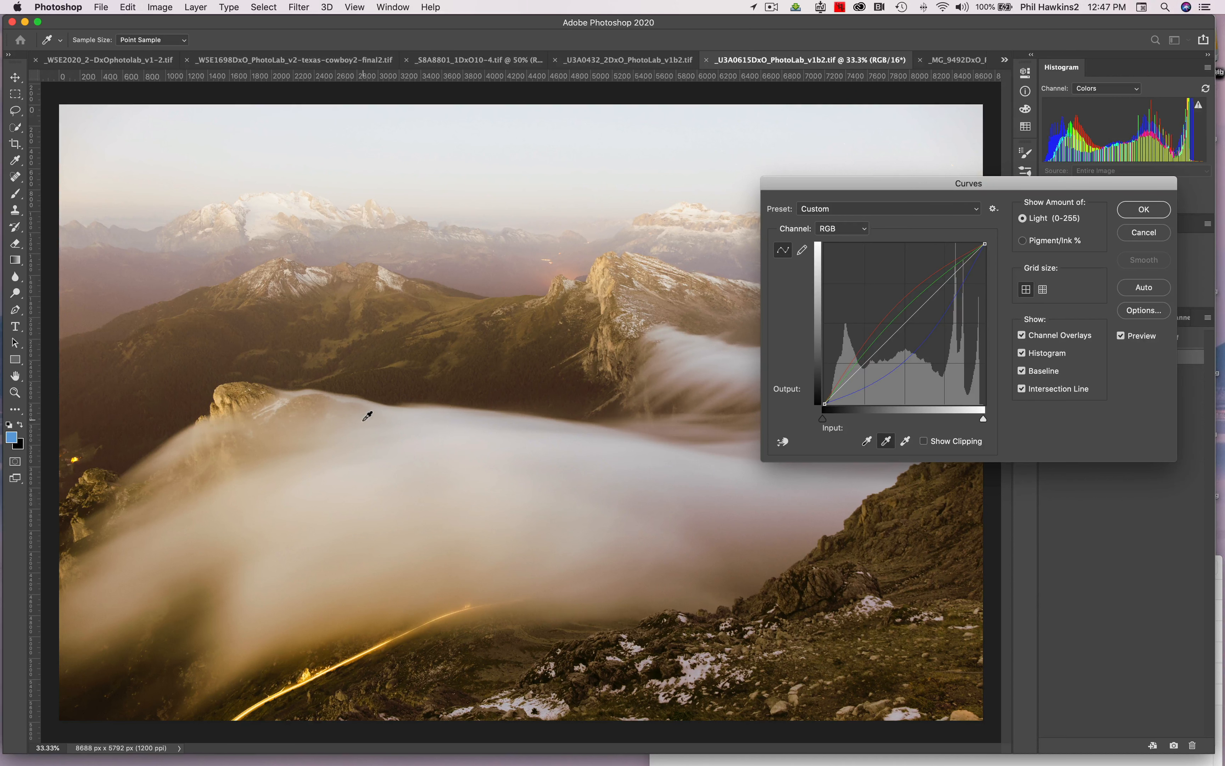
Step: Try other Curves gray points on the fog, the distant snowy peak and the foreground snow, and cancel the adjustment
left_click(431, 438)
left_click(266, 202)
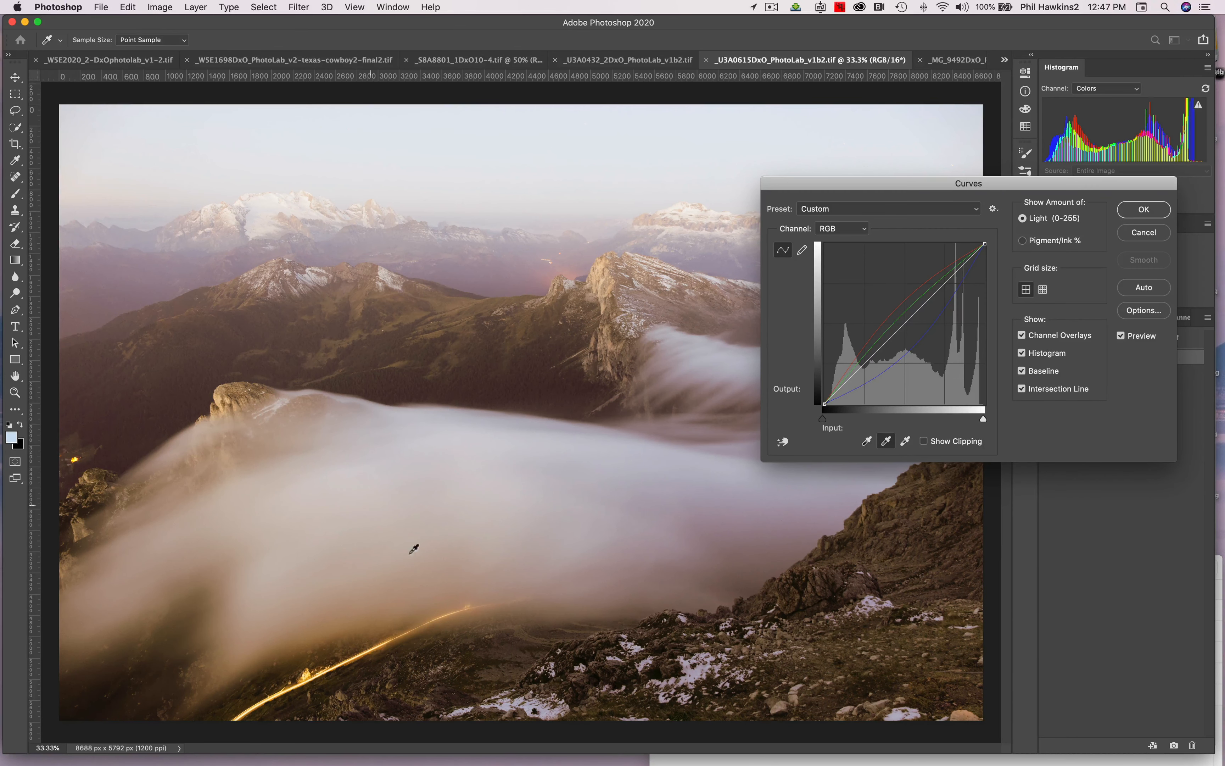
left_click(551, 706)
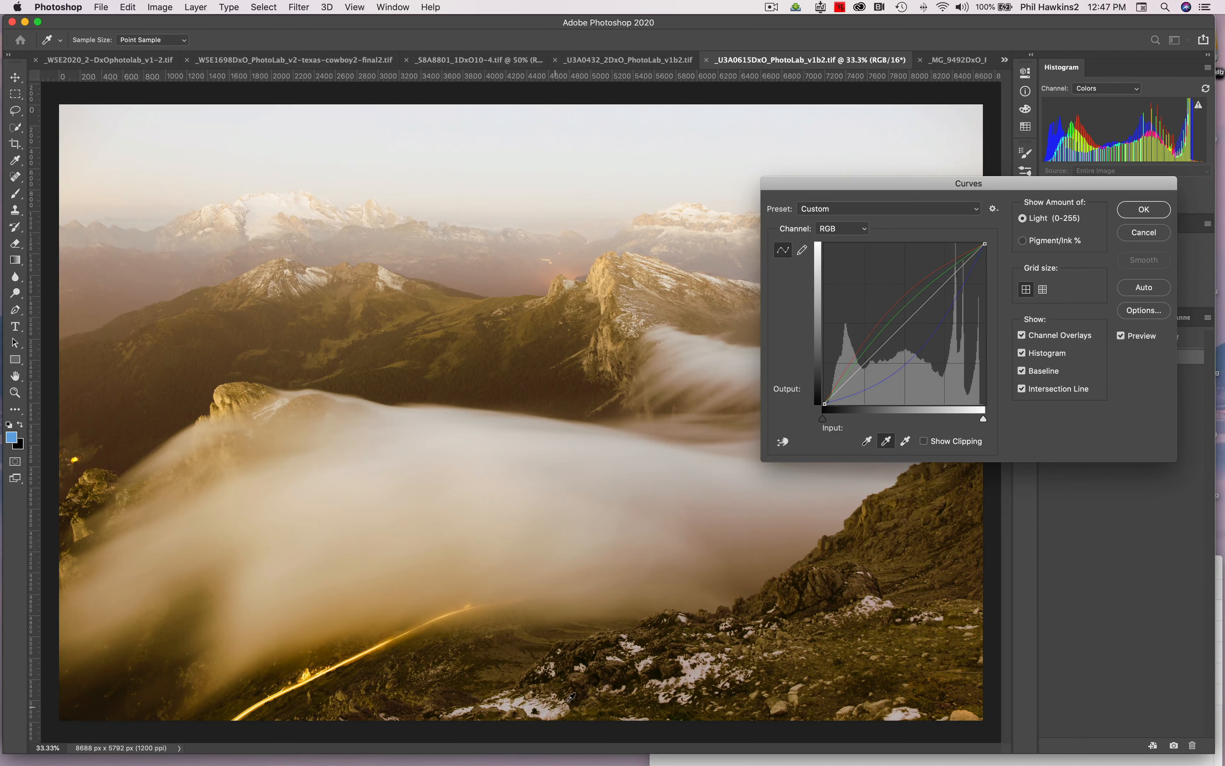
left_click(699, 666)
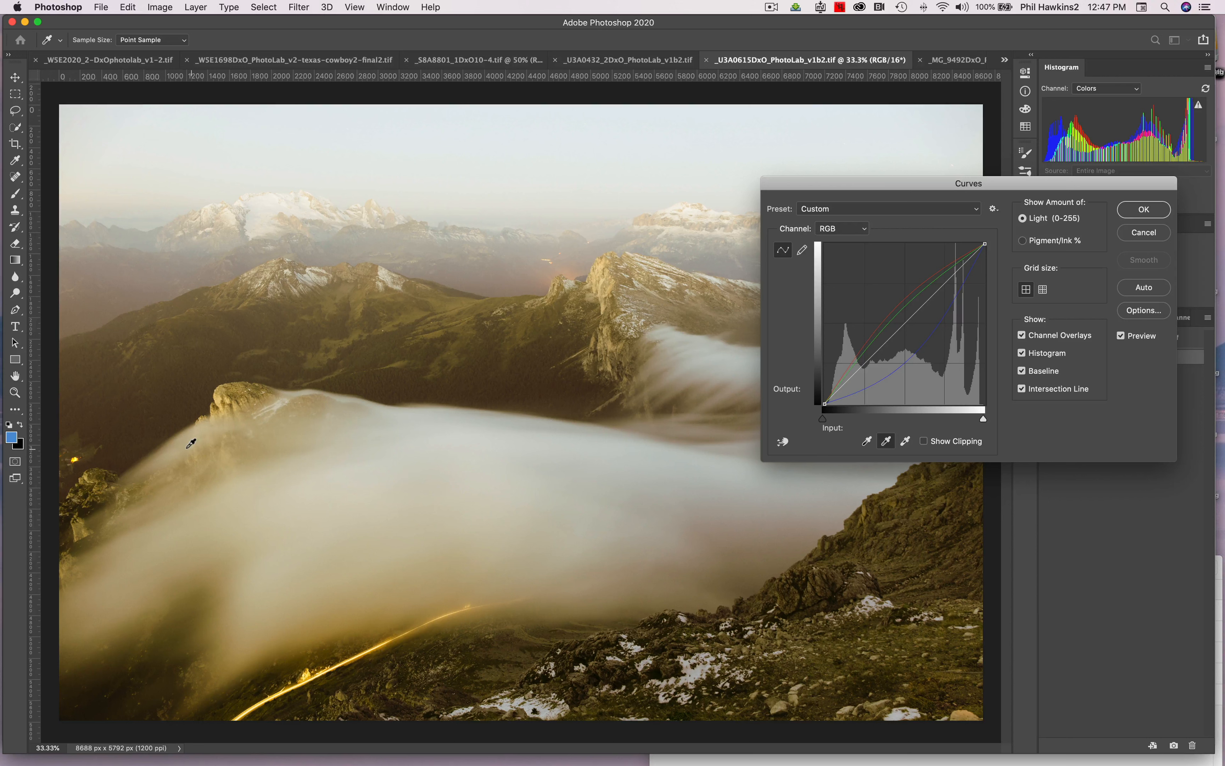
left_click(189, 437)
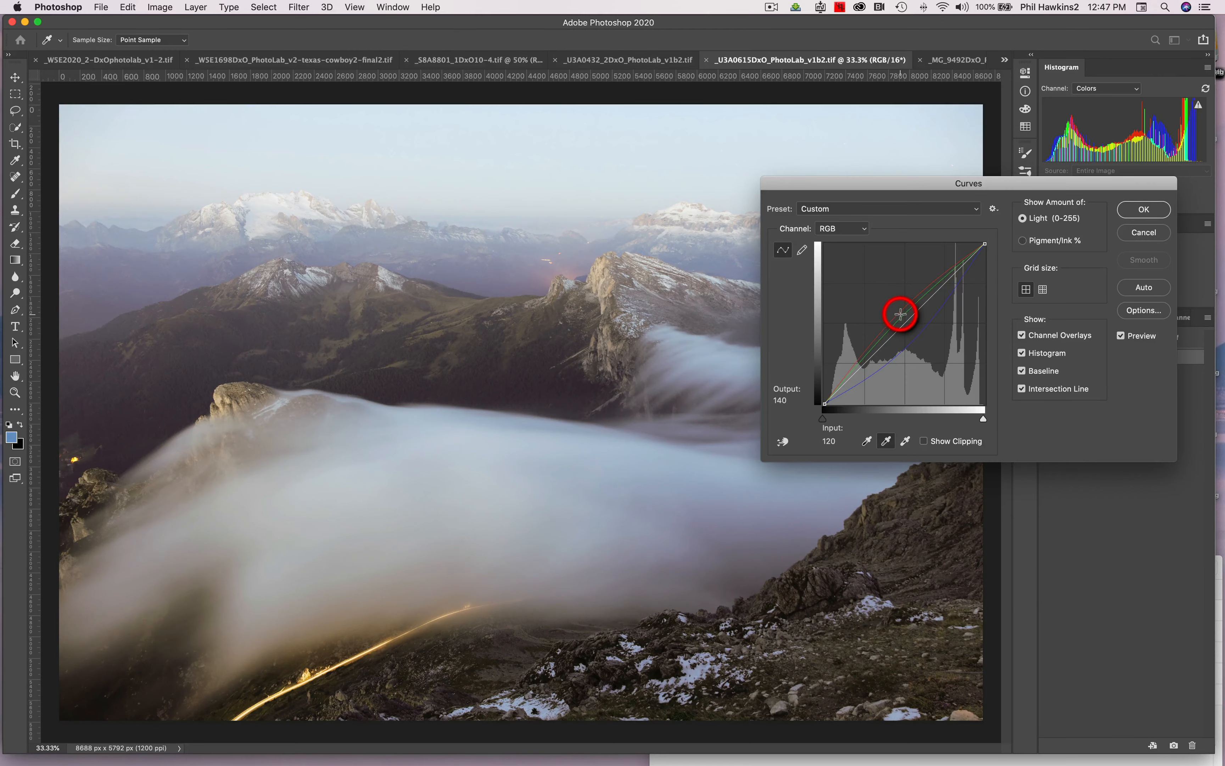
left_click(1134, 234)
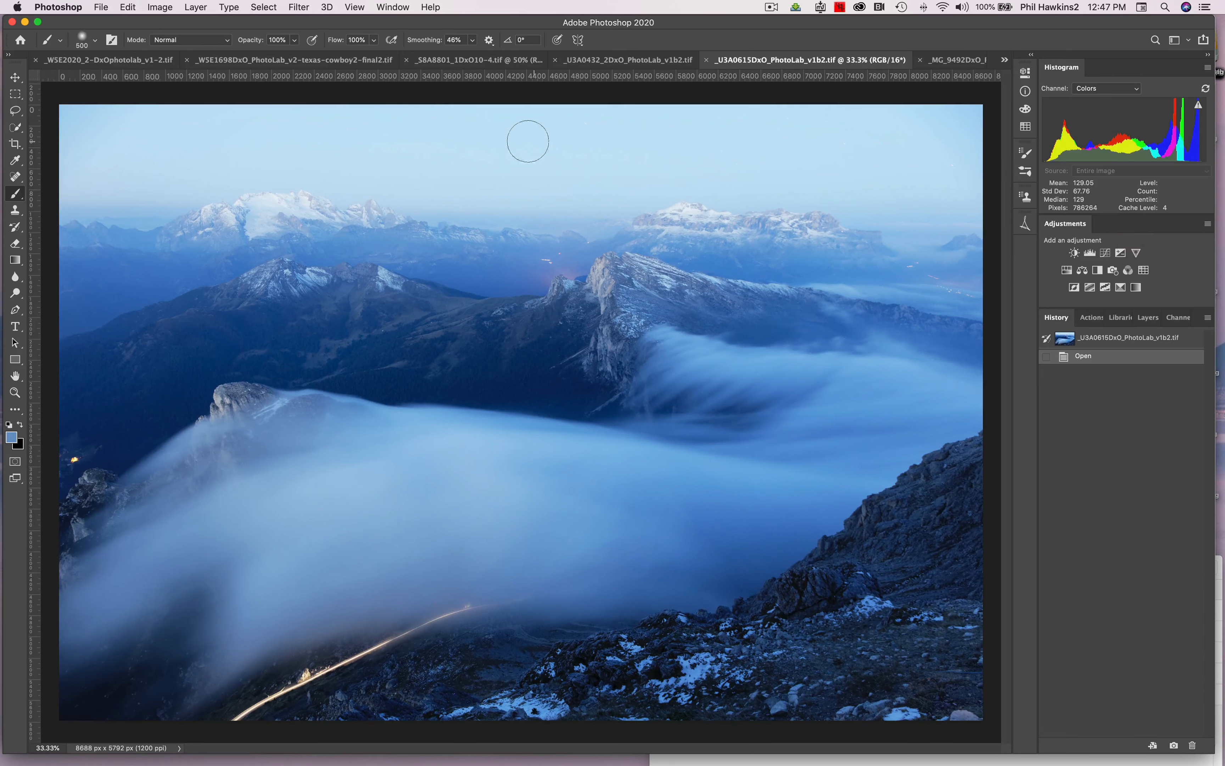
Step: Start a midtone Color Balance on the mountain photo and set Yellow-Blue to -20
left_click(166, 11)
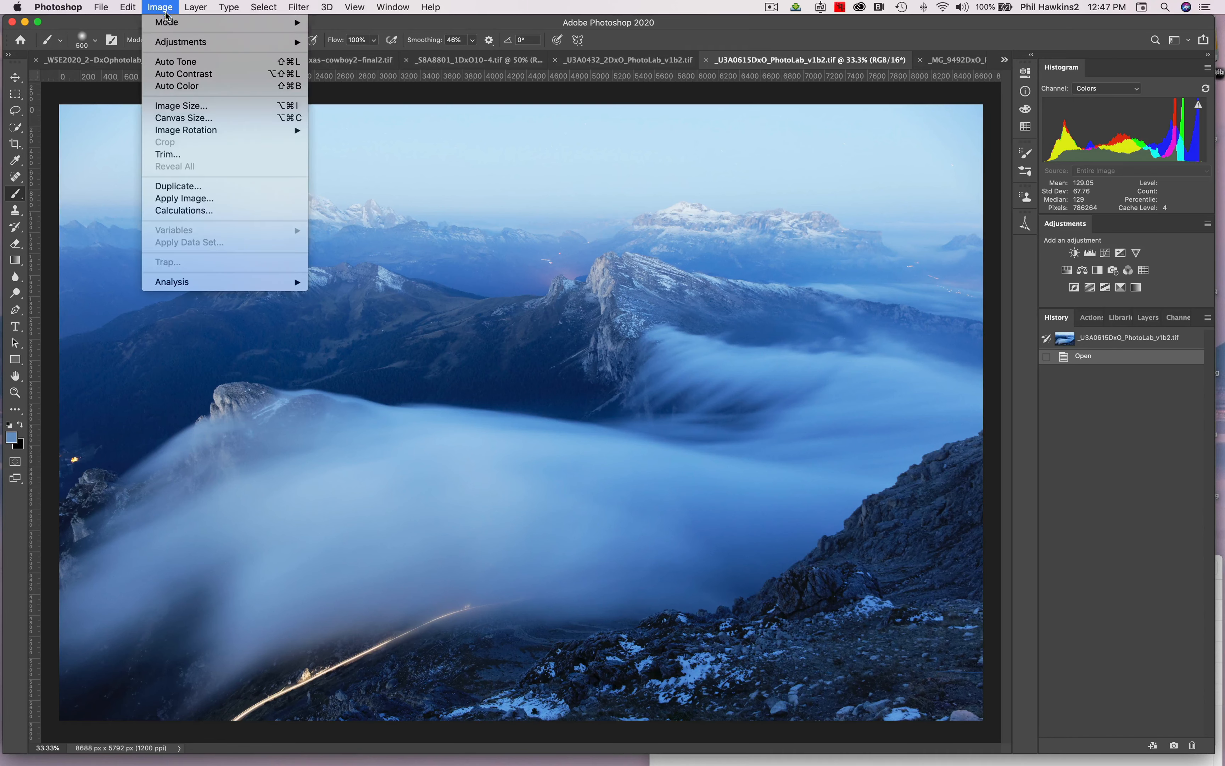
mouse_move(166, 42)
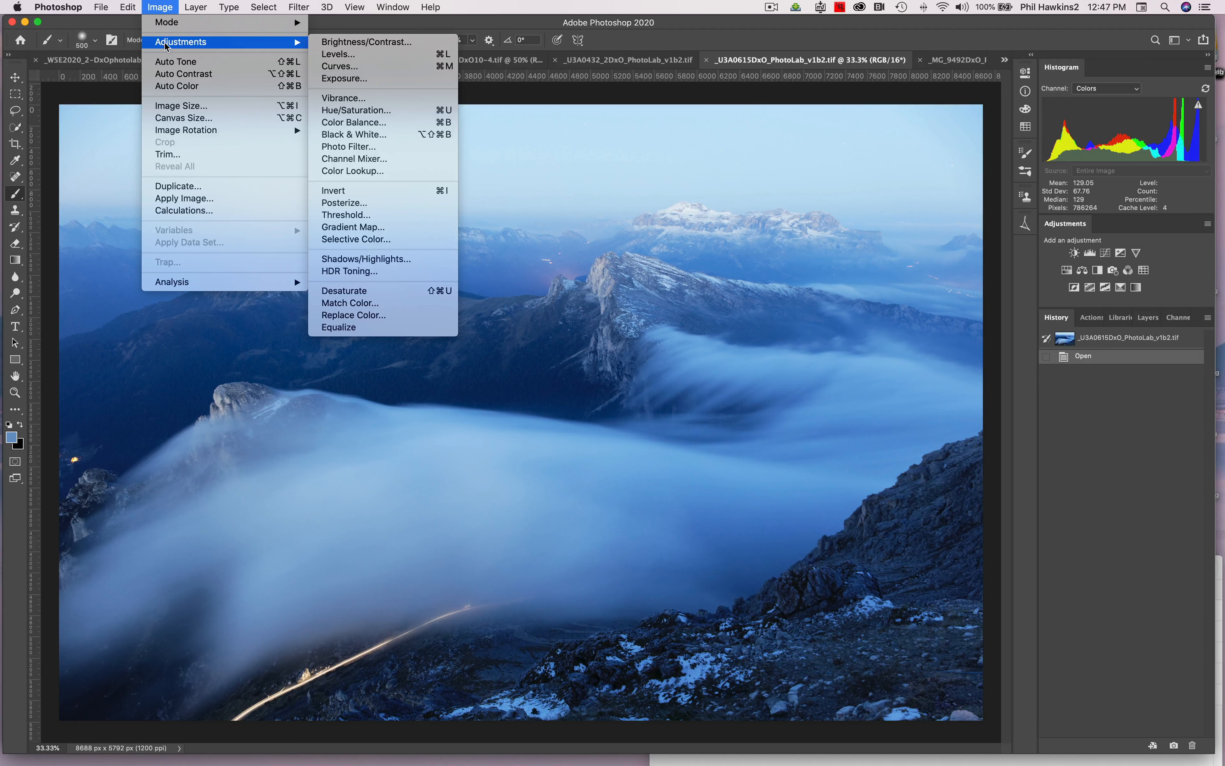
left_click(354, 121)
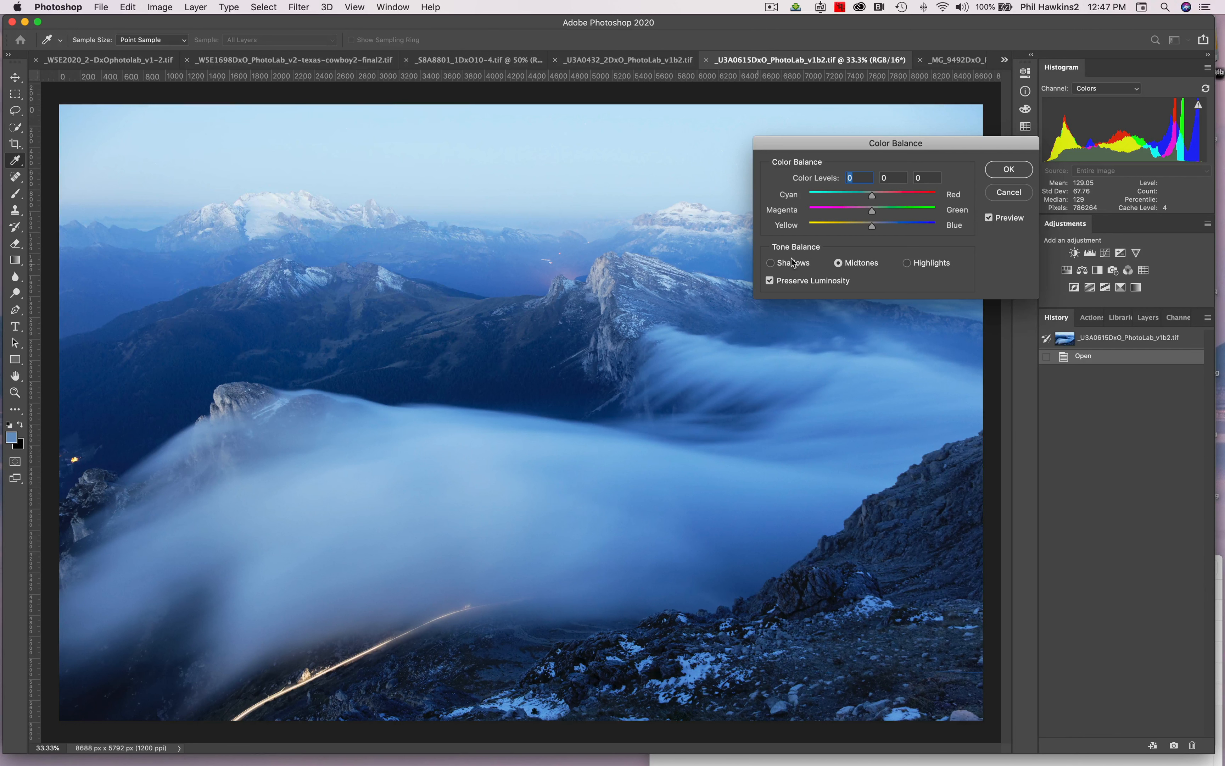
left_click(872, 226)
left_click_drag(873, 229, 860, 229)
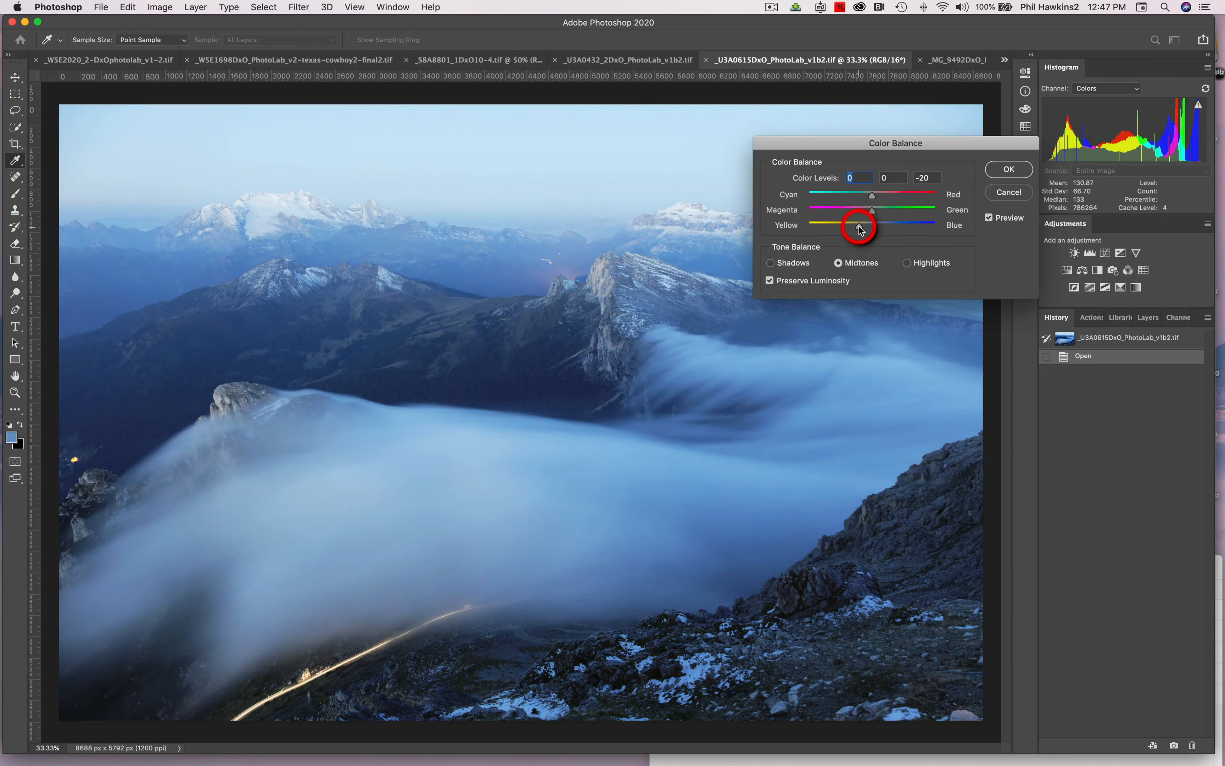
key("Tab")
key("Tab")
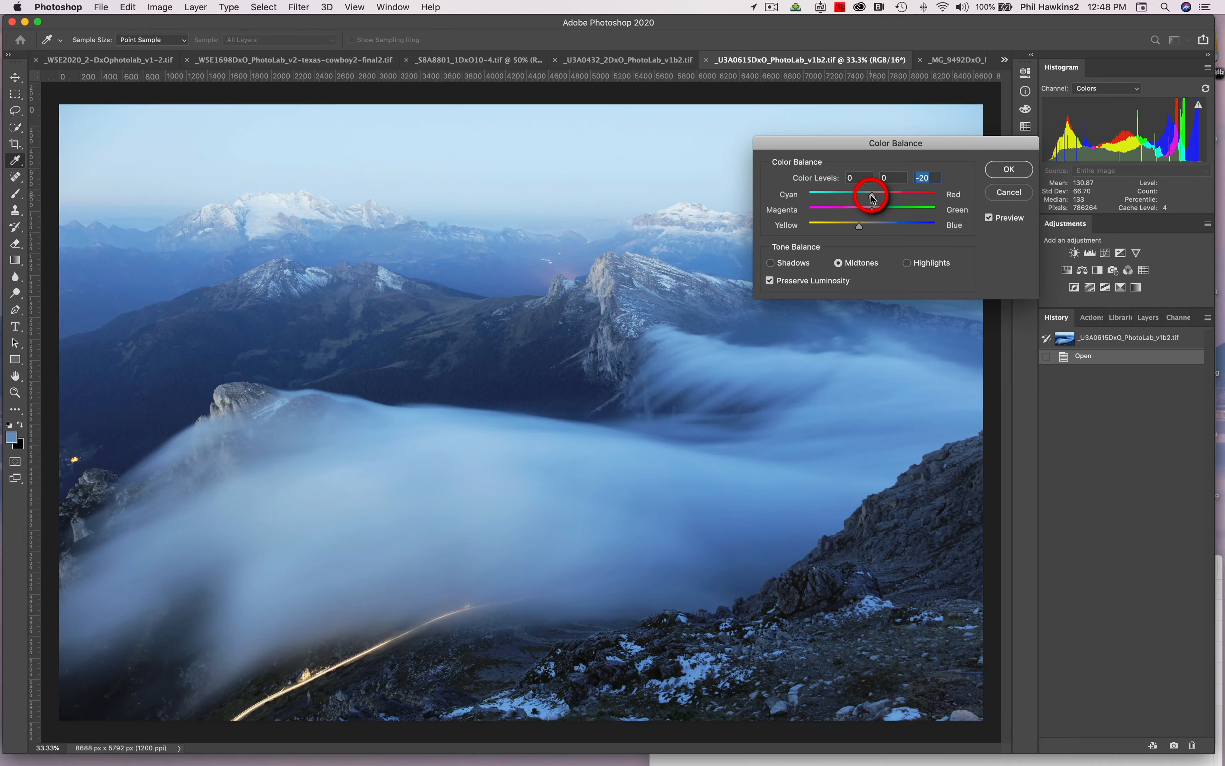
Step: Set the midtone Cyan-Red level to +20 and Magenta-Green to +10
left_click_drag(872, 198, 885, 197)
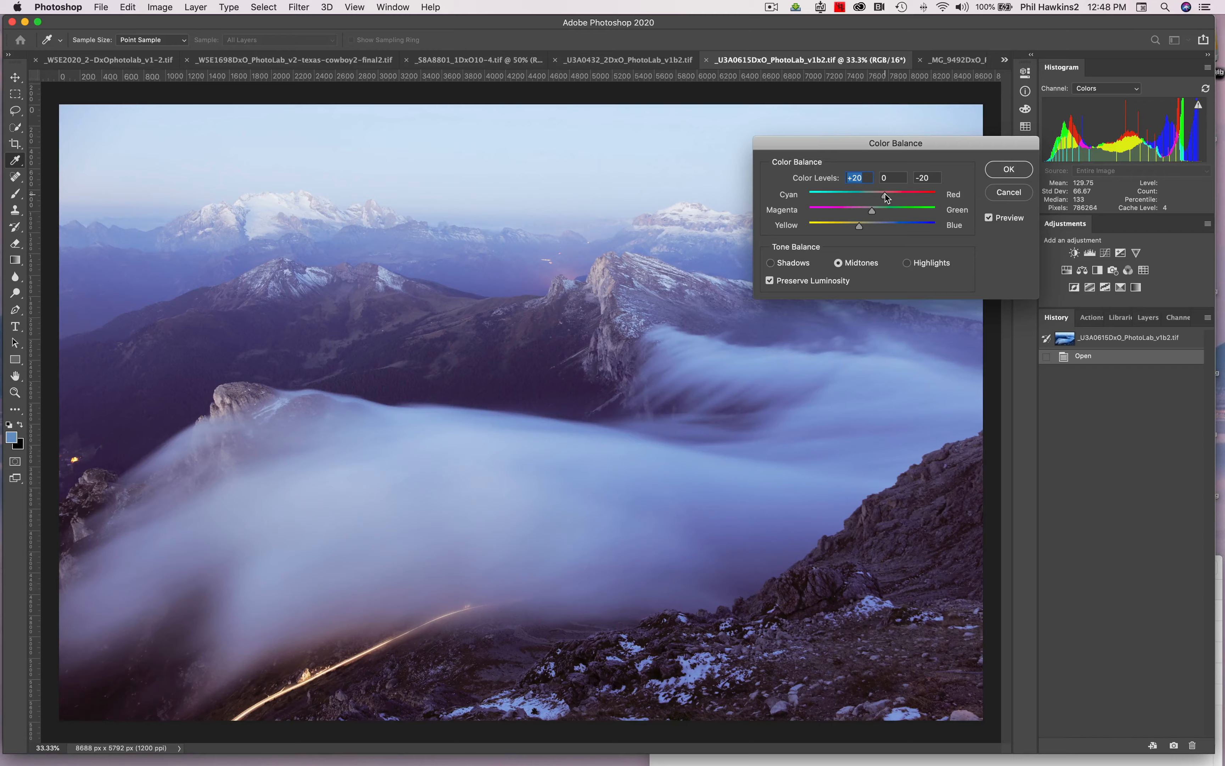
left_click_drag(865, 223, 886, 198)
left_click_drag(872, 212, 880, 213)
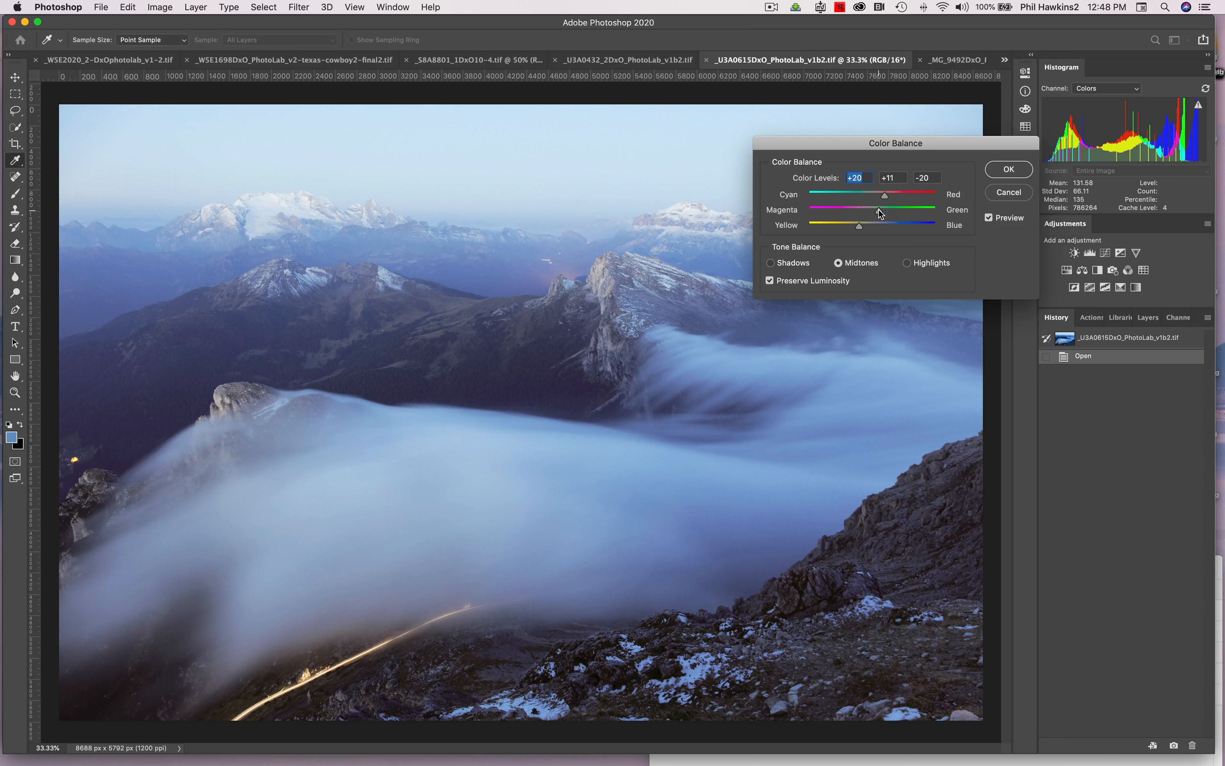
left_click_drag(880, 213, 879, 212)
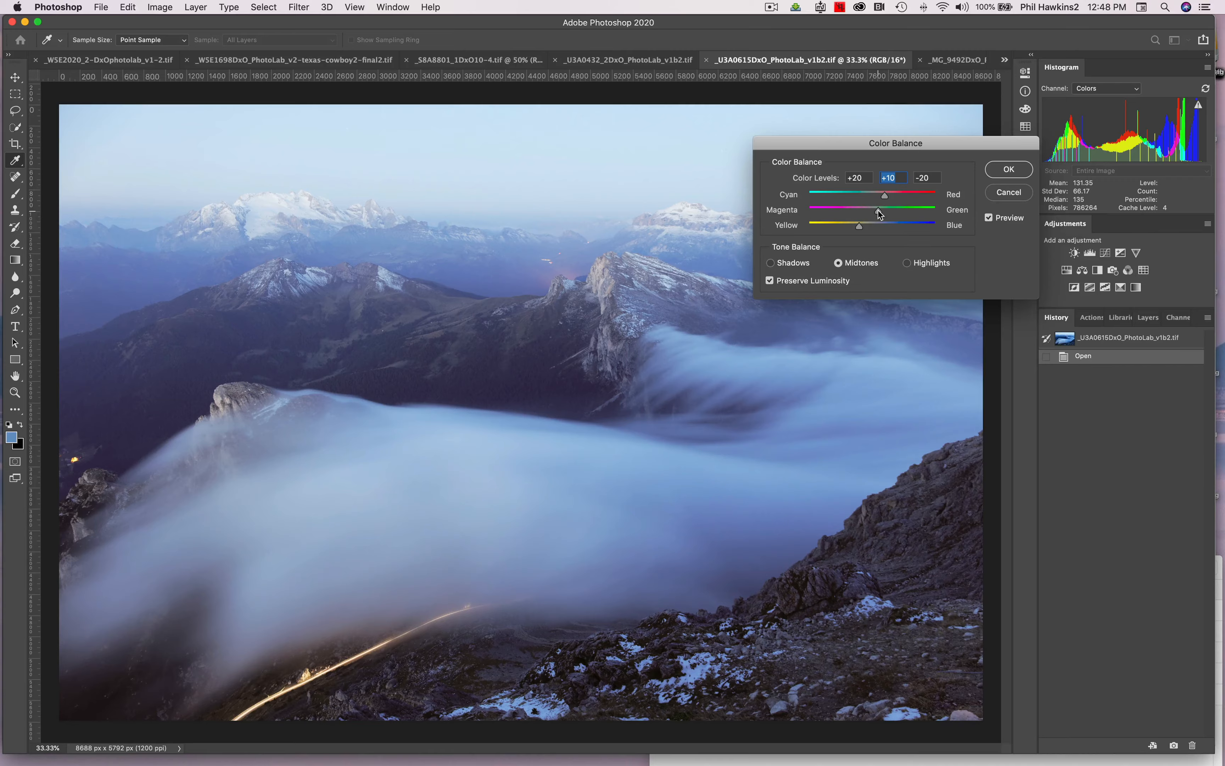
Step: Compare the preview, set the midtone Color Balance levels to +10, +9 and -10, and apply the adjustment
left_click(989, 218)
left_click(989, 219)
mouse_move(885, 198)
left_mouse_down()
mouse_move(860, 228)
mouse_move(879, 216)
left_mouse_up()
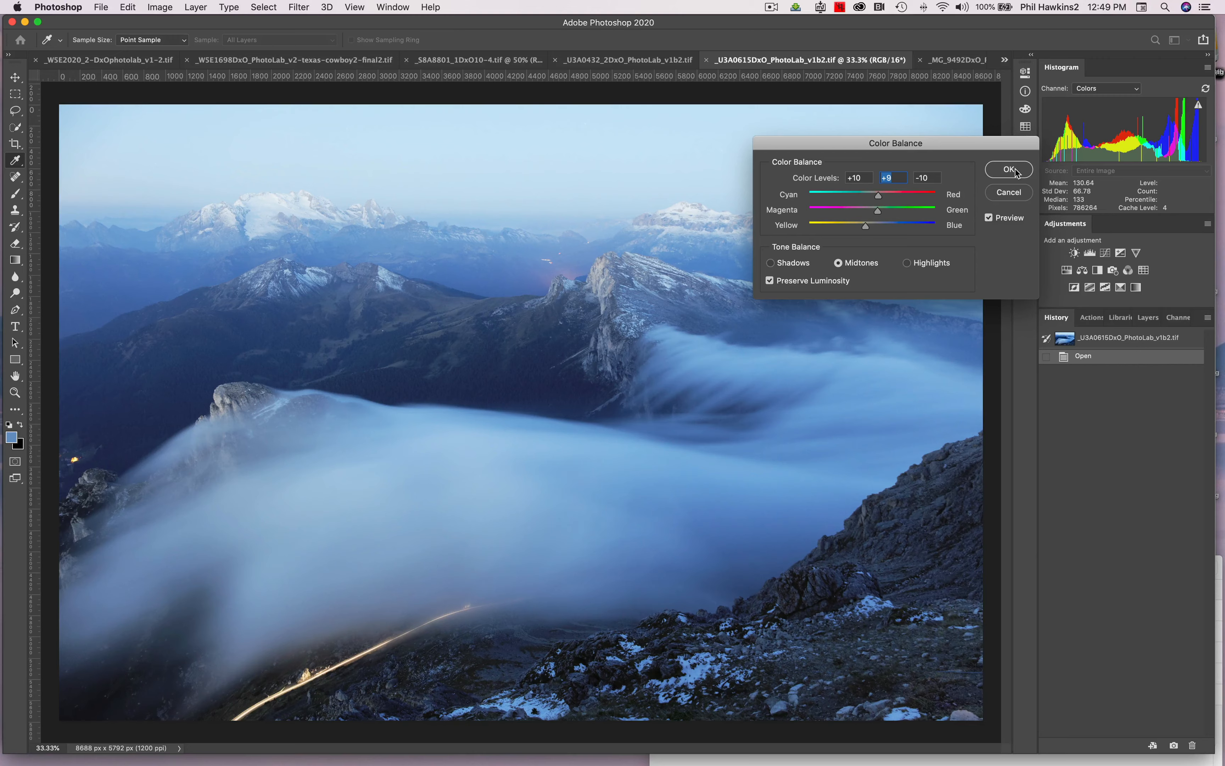
left_click(1016, 170)
key("b")
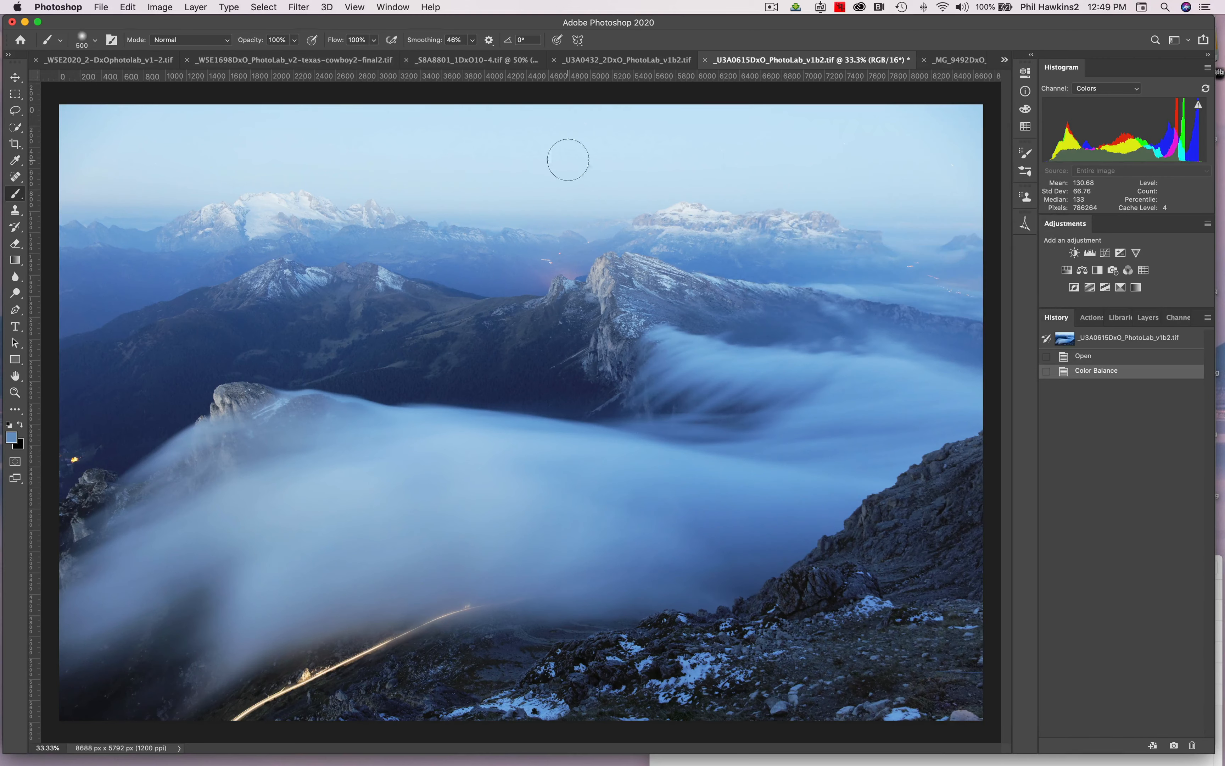
Step: Apply a Curves adjustment with the black point at input 11 and a midtone point at input 144, output 114
left_click(166, 7)
mouse_move(172, 42)
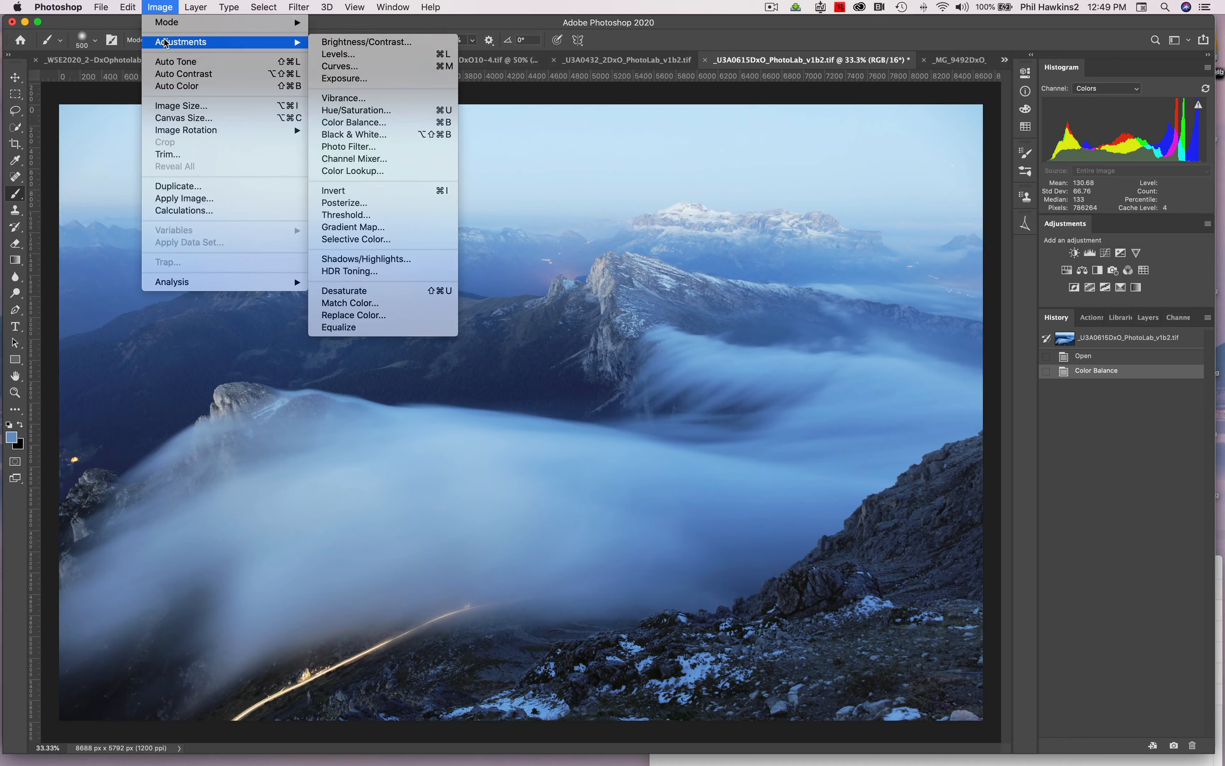
left_click(340, 70)
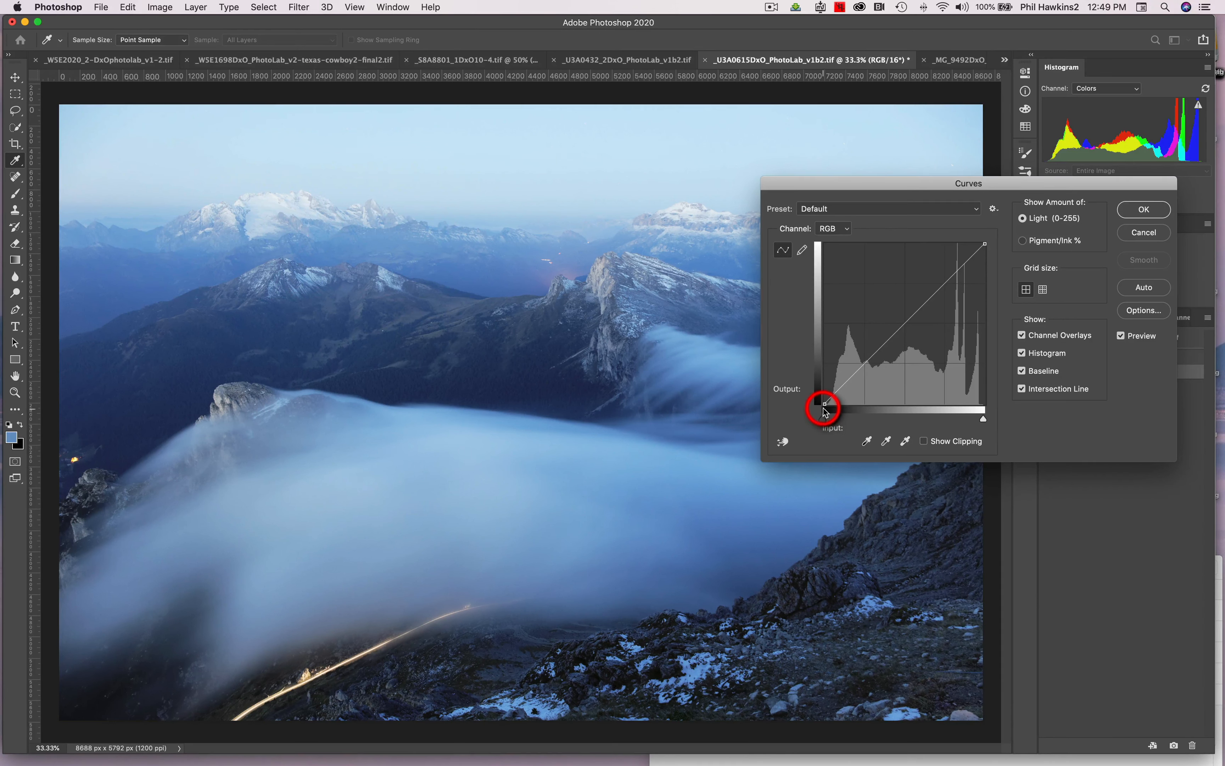
left_click_drag(824, 403, 832, 405)
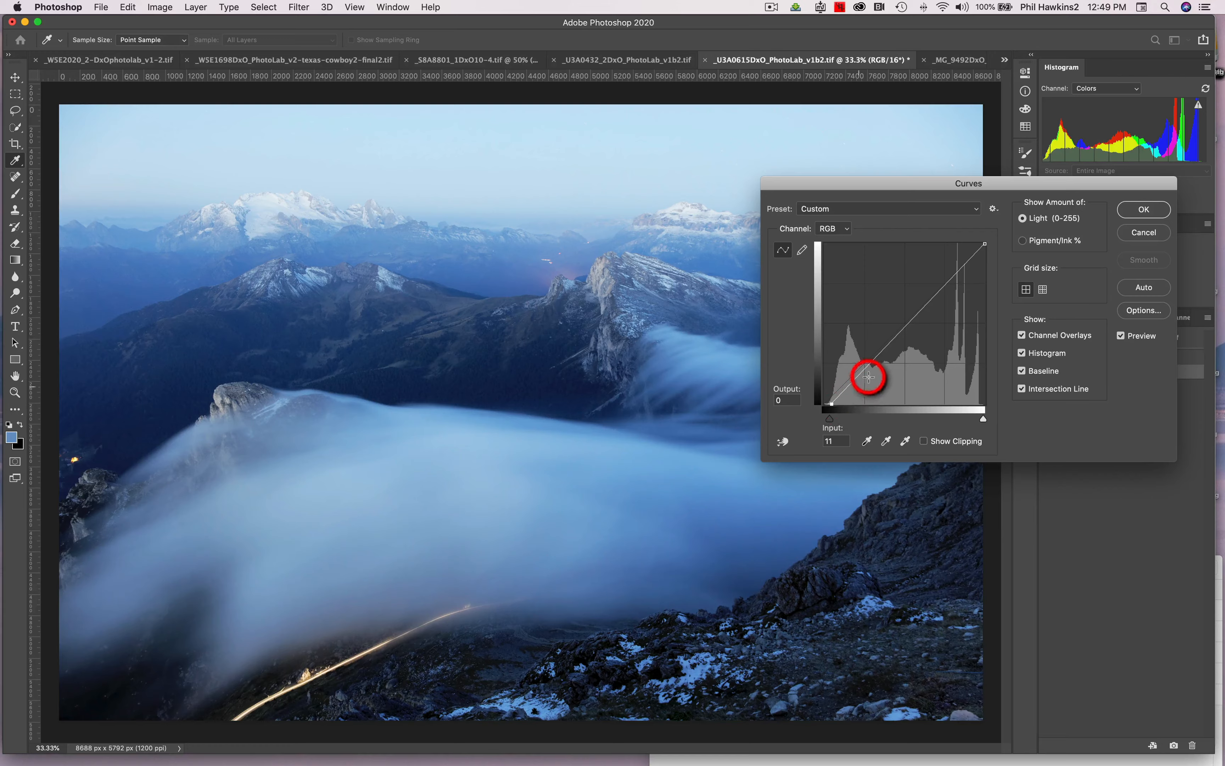
left_click_drag(903, 329, 915, 332)
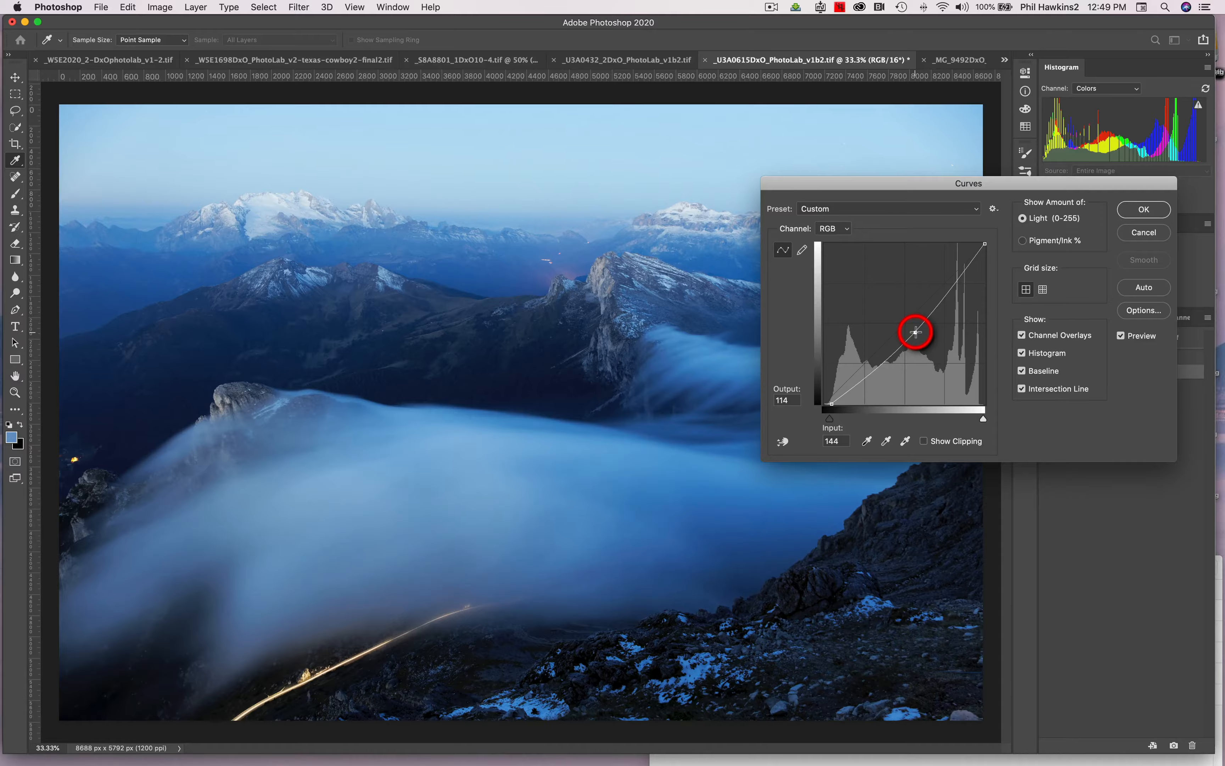
left_click(1144, 209)
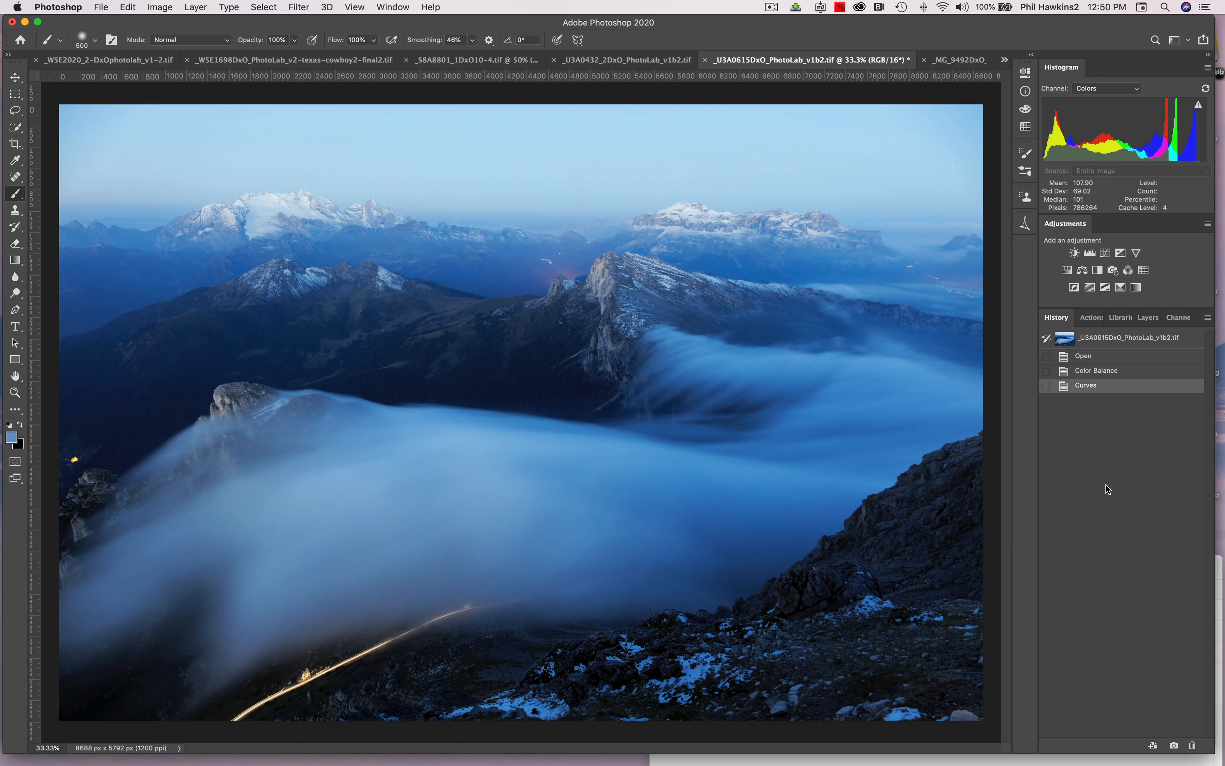
Step: Apply a second Color Balance adjustment to the foggy mountain photo to reduce its blue cast
left_click(158, 10)
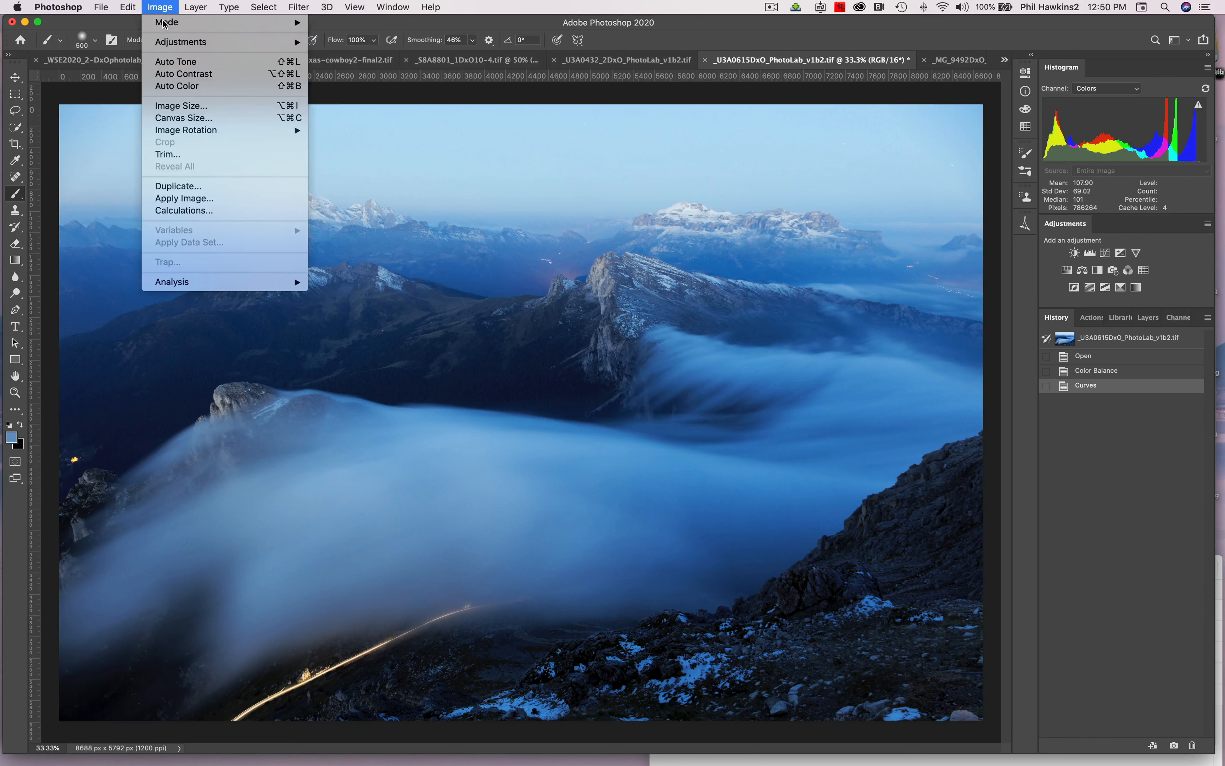
mouse_move(167, 42)
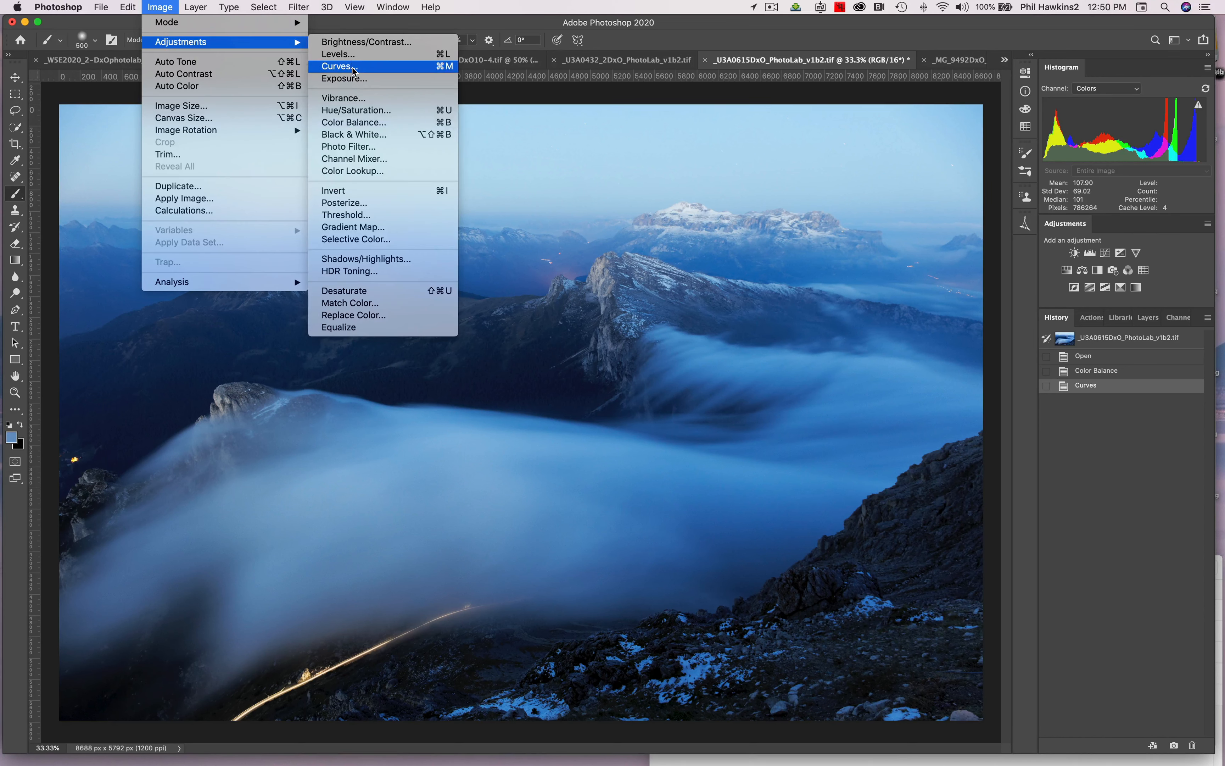
left_click(354, 124)
left_click(871, 226)
mouse_move(872, 229)
left_mouse_down()
mouse_move(871, 195)
mouse_move(875, 214)
left_mouse_up()
left_click(1009, 173)
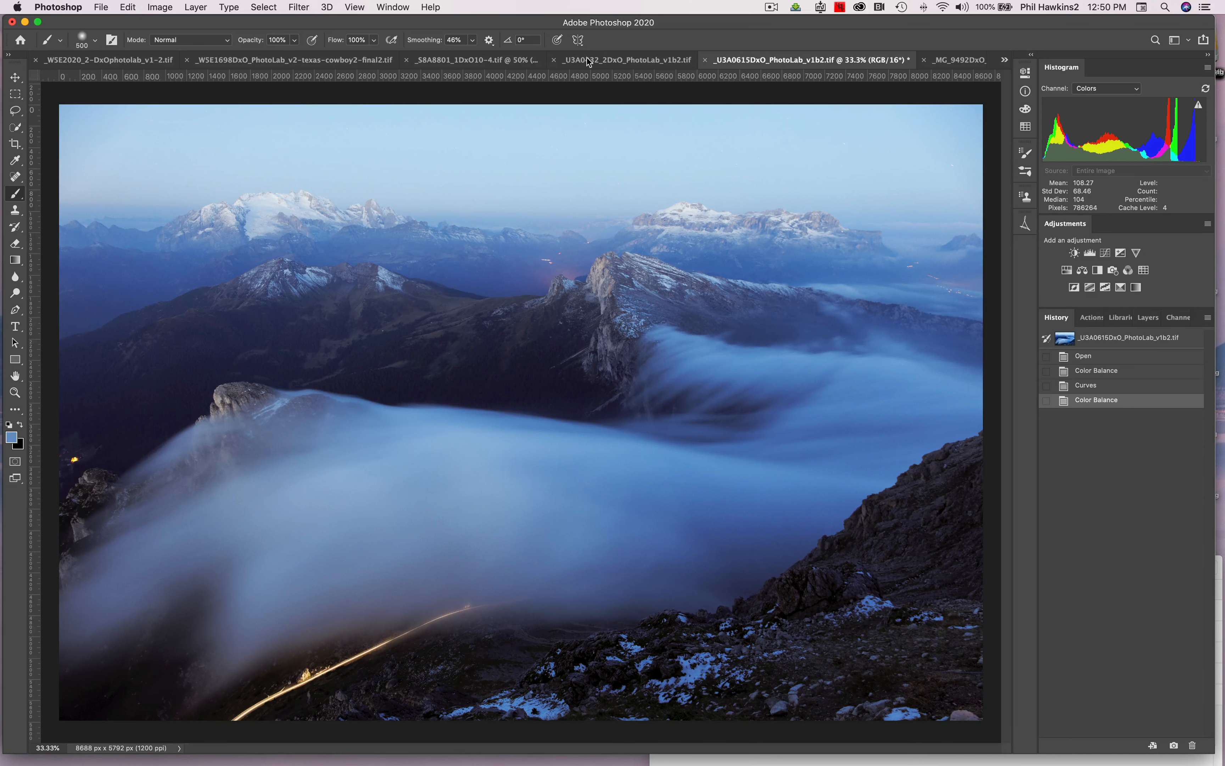
Step: Try a Curves adjustment on the green-tinted photo _U3A0432_2DxO_PhotoLab_v1b2.tif, sampling the dark clouds as the gray point
left_click(615, 63)
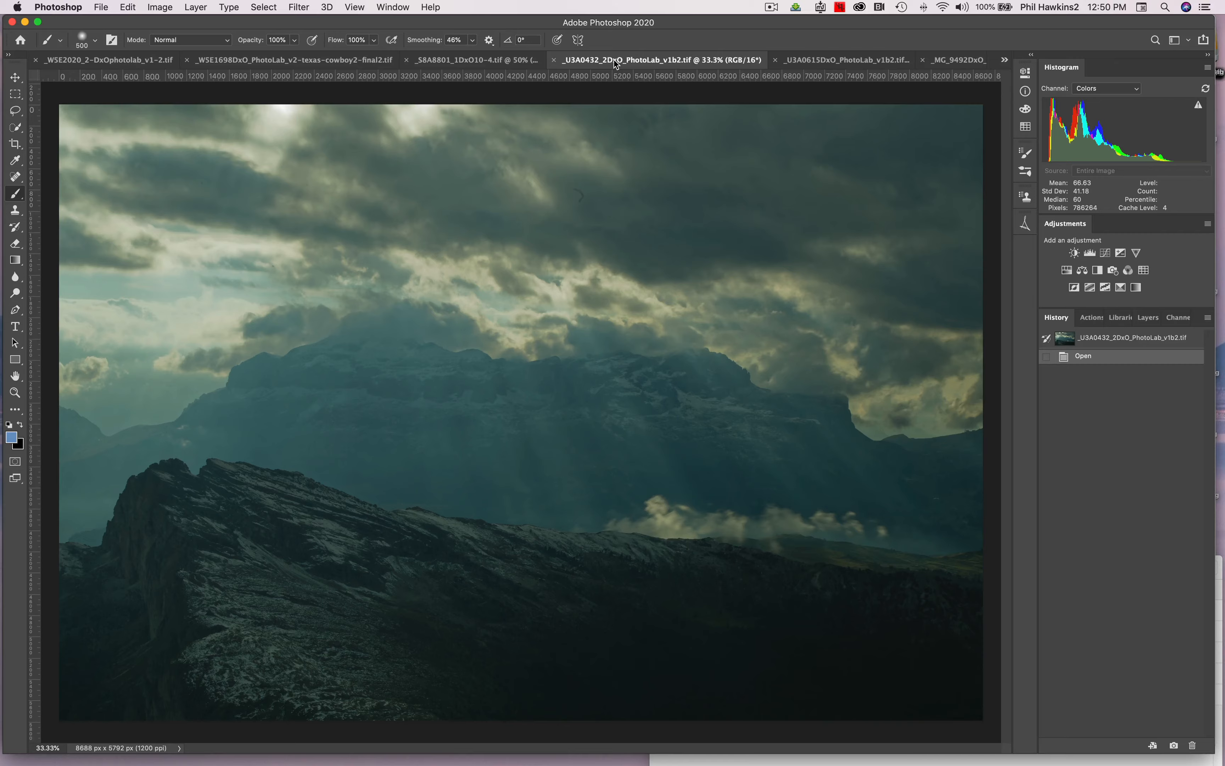
left_click(168, 7)
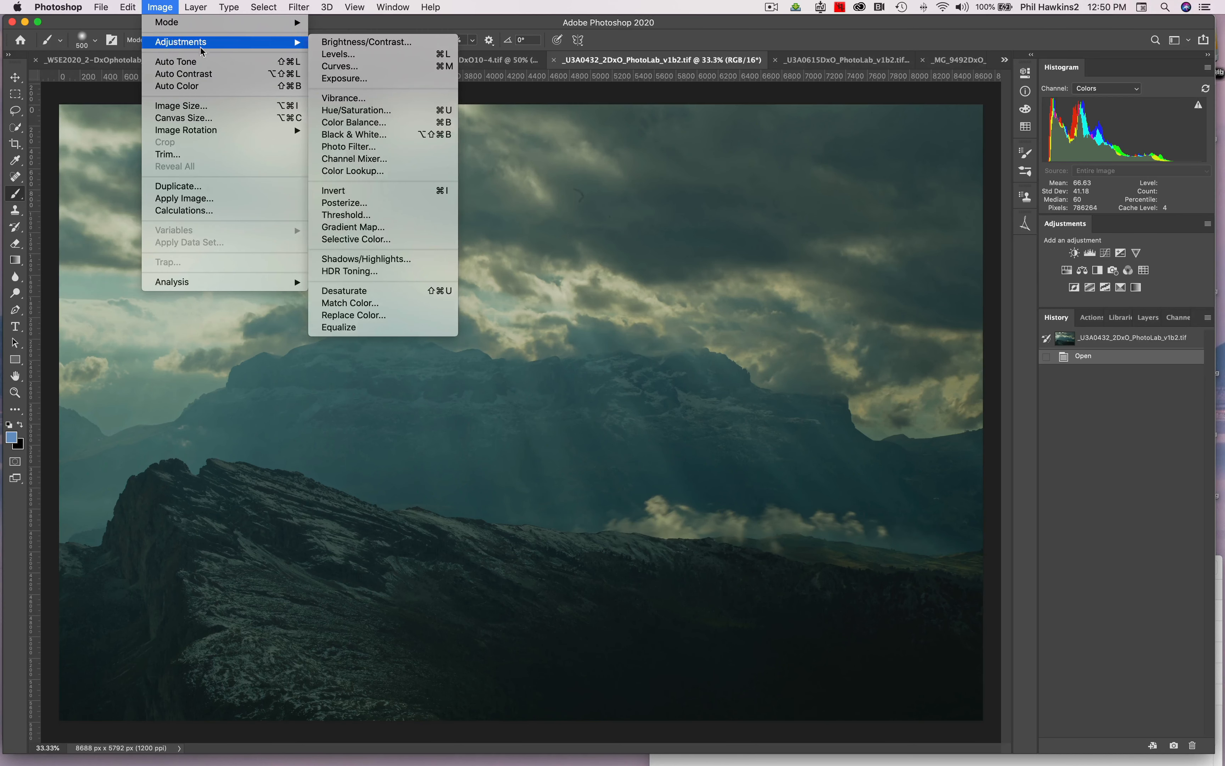
mouse_move(255, 48)
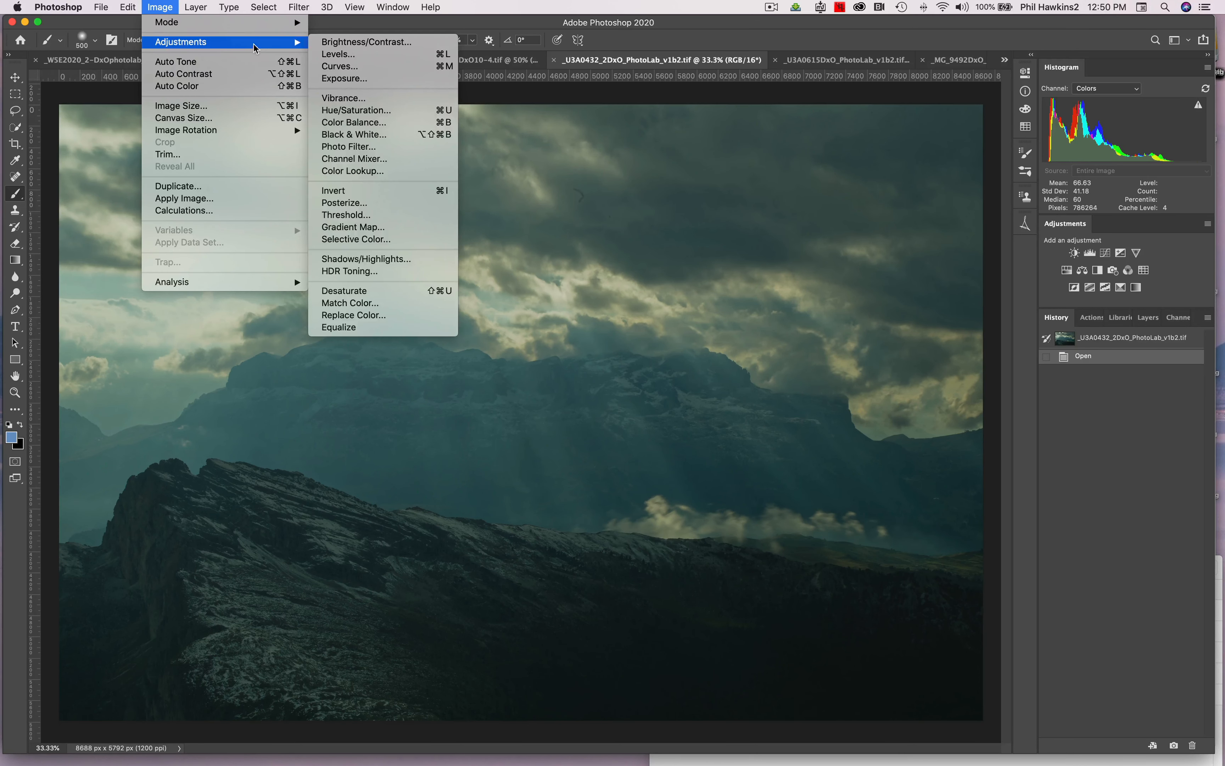
left_click(360, 64)
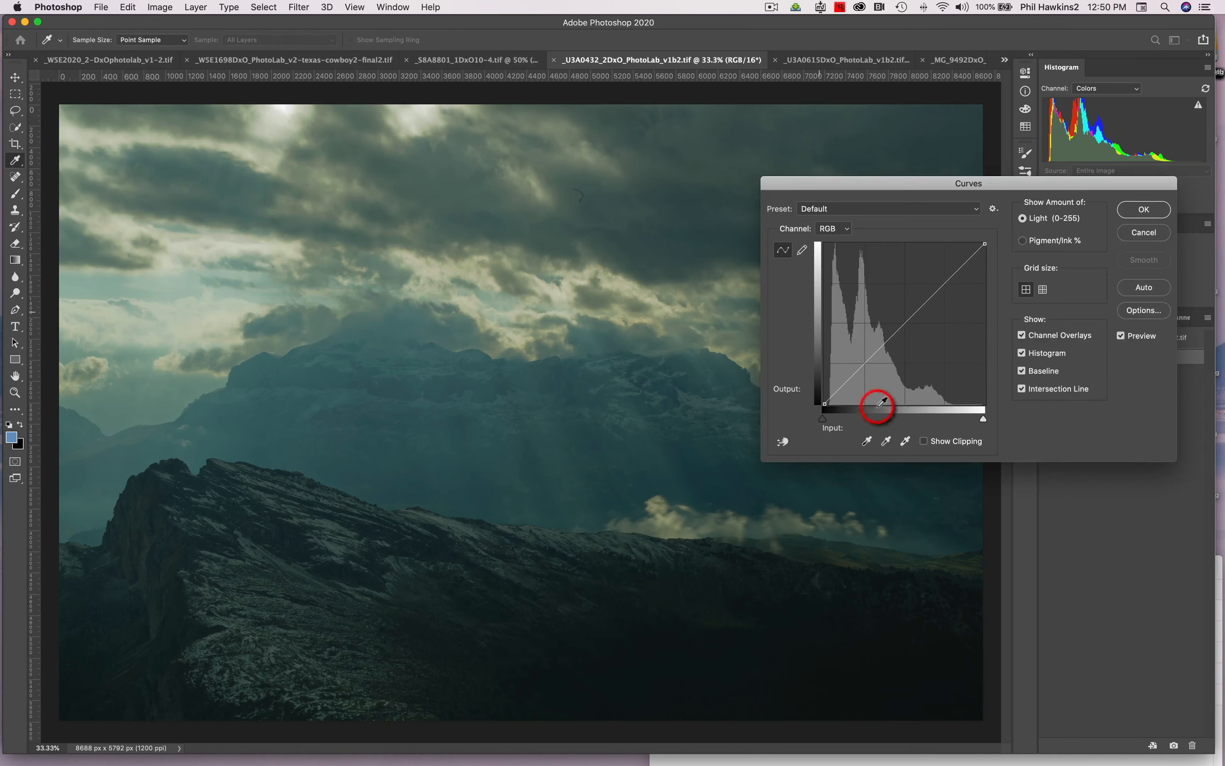
left_click(887, 442)
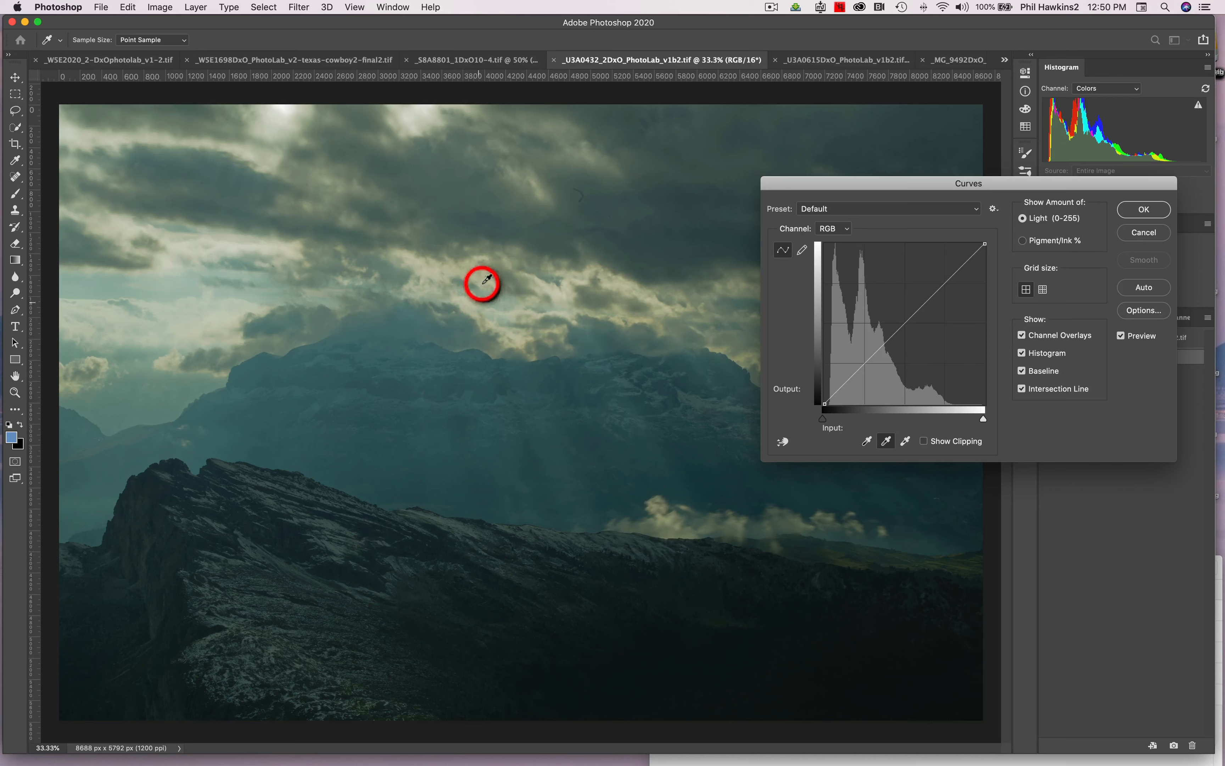
left_click(483, 192)
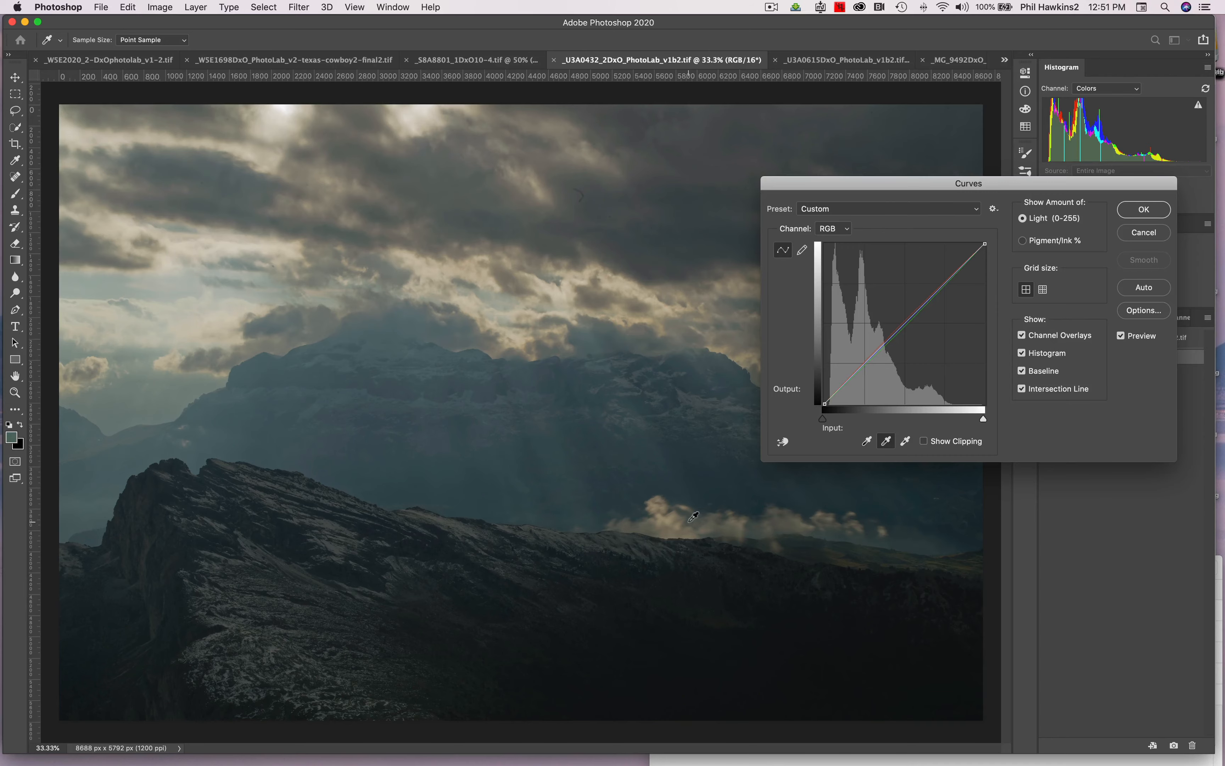
Step: Try other Curves gray points on the low bright cloud, the dark clouds and the foreground ridge, and cancel the adjustment
left_click(673, 514)
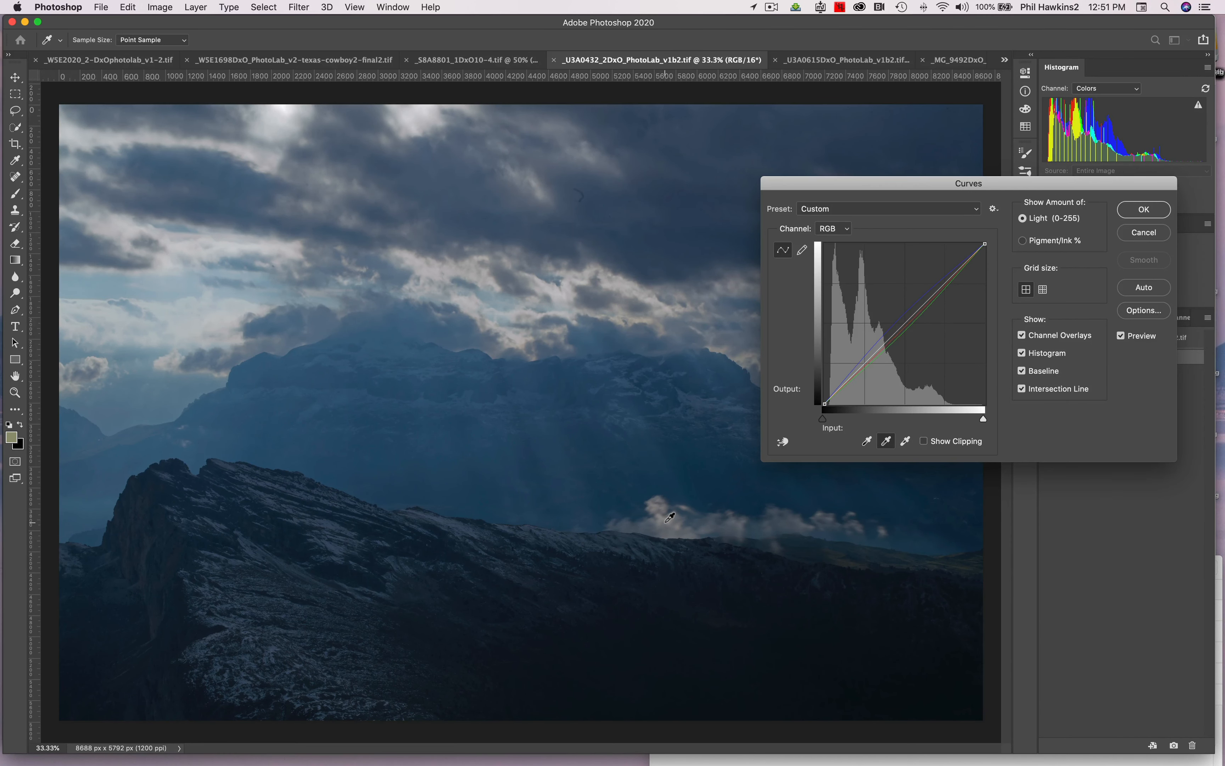
left_click(632, 195)
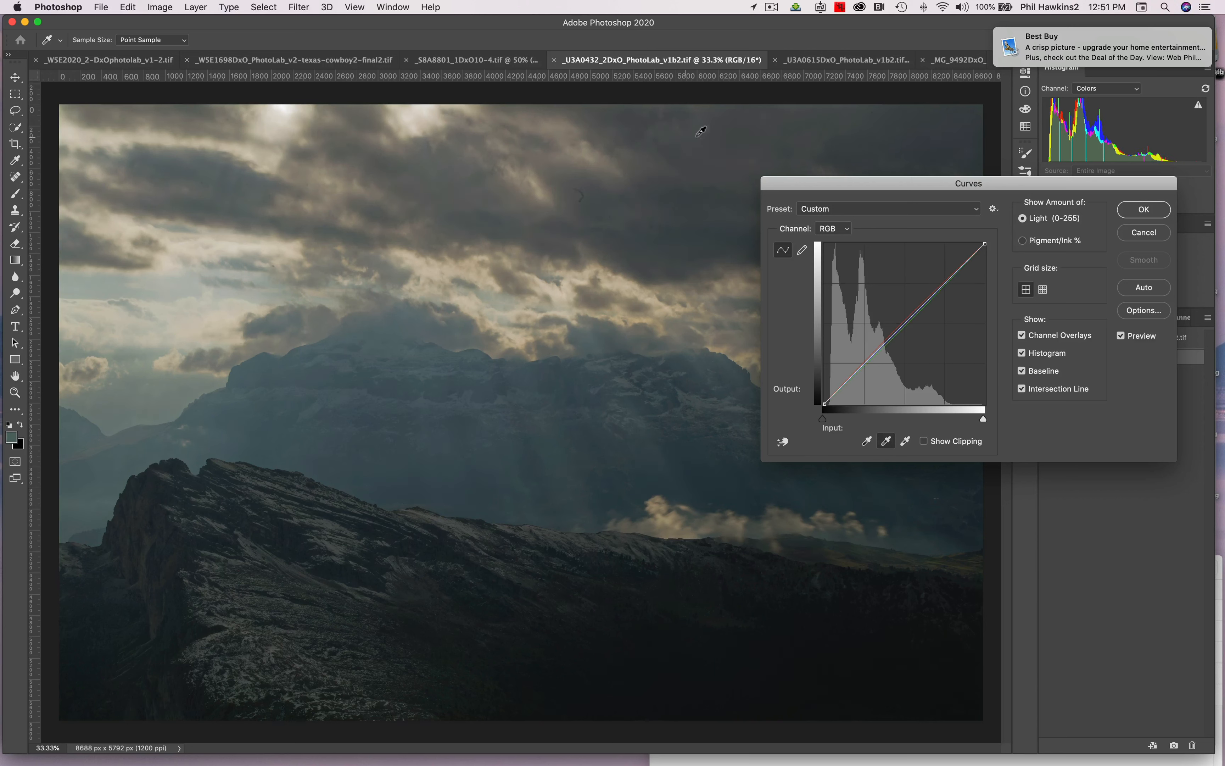
left_click(462, 524)
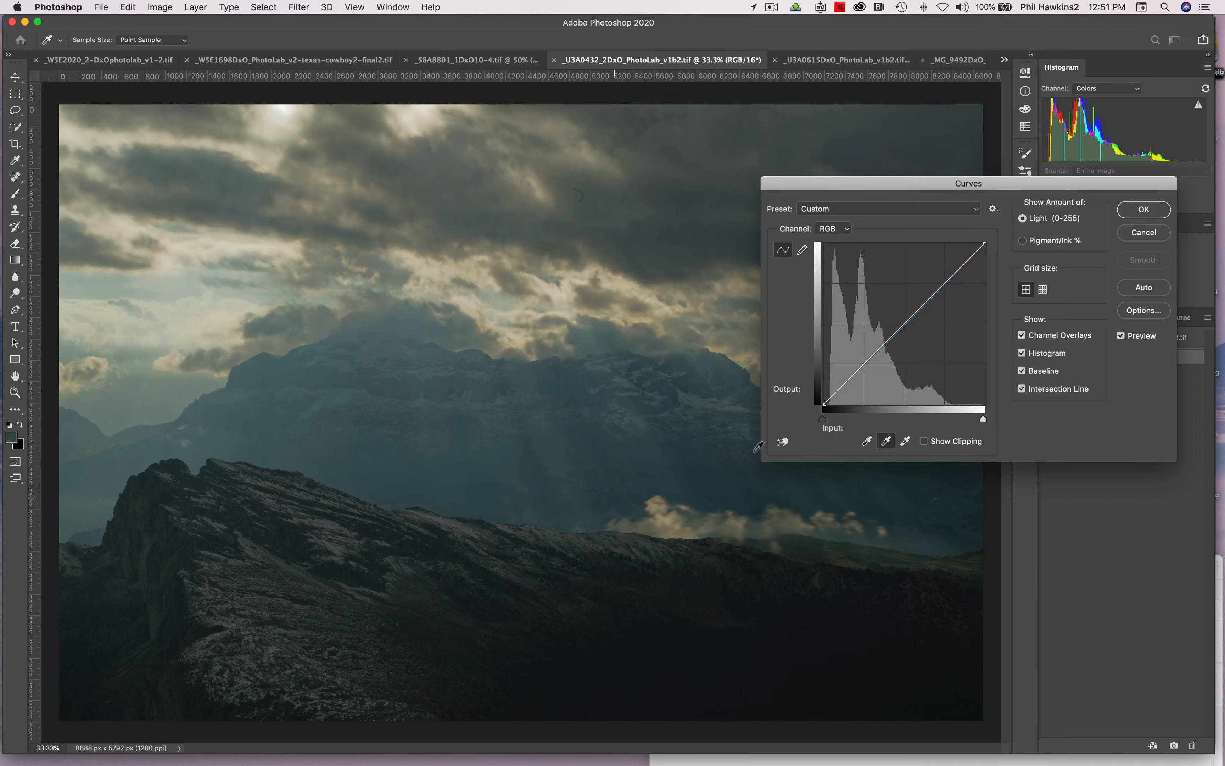
left_click(1145, 232)
Step: Start a Color Balance on the green-tinted photo and set the midtone levels to +13, -1 and -8
left_click(160, 7)
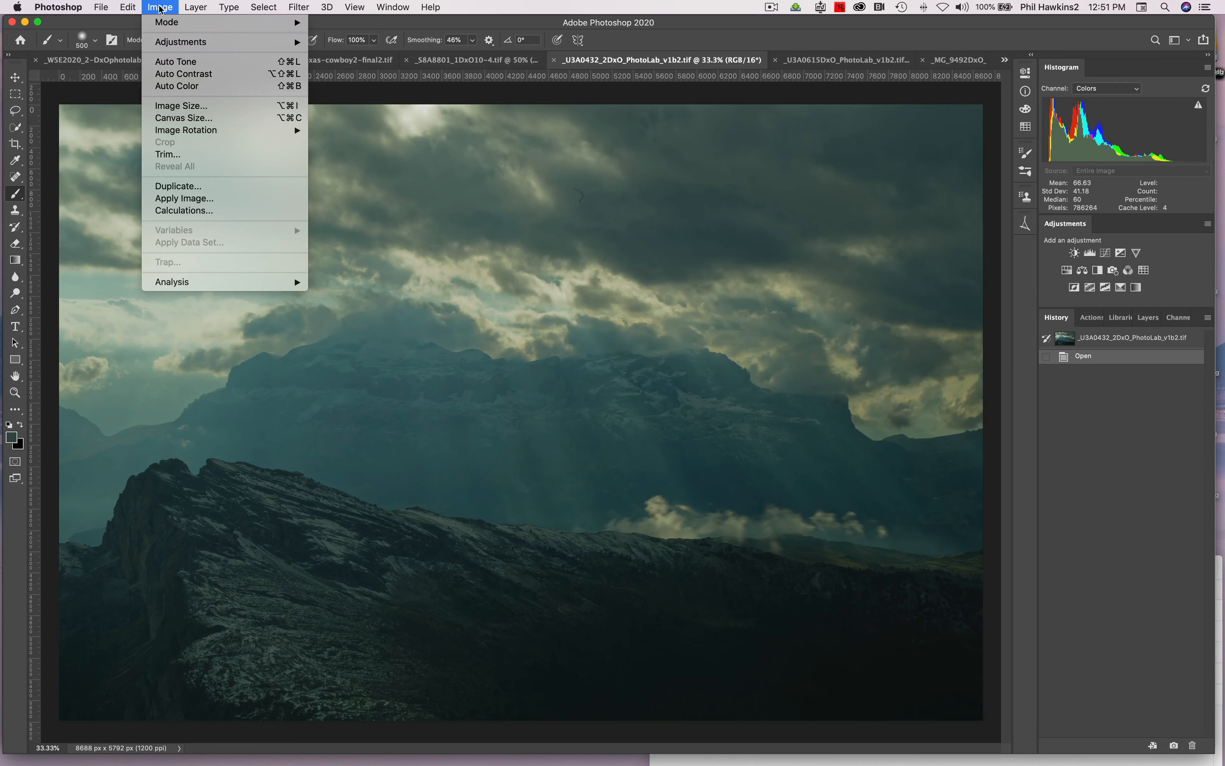
mouse_move(283, 41)
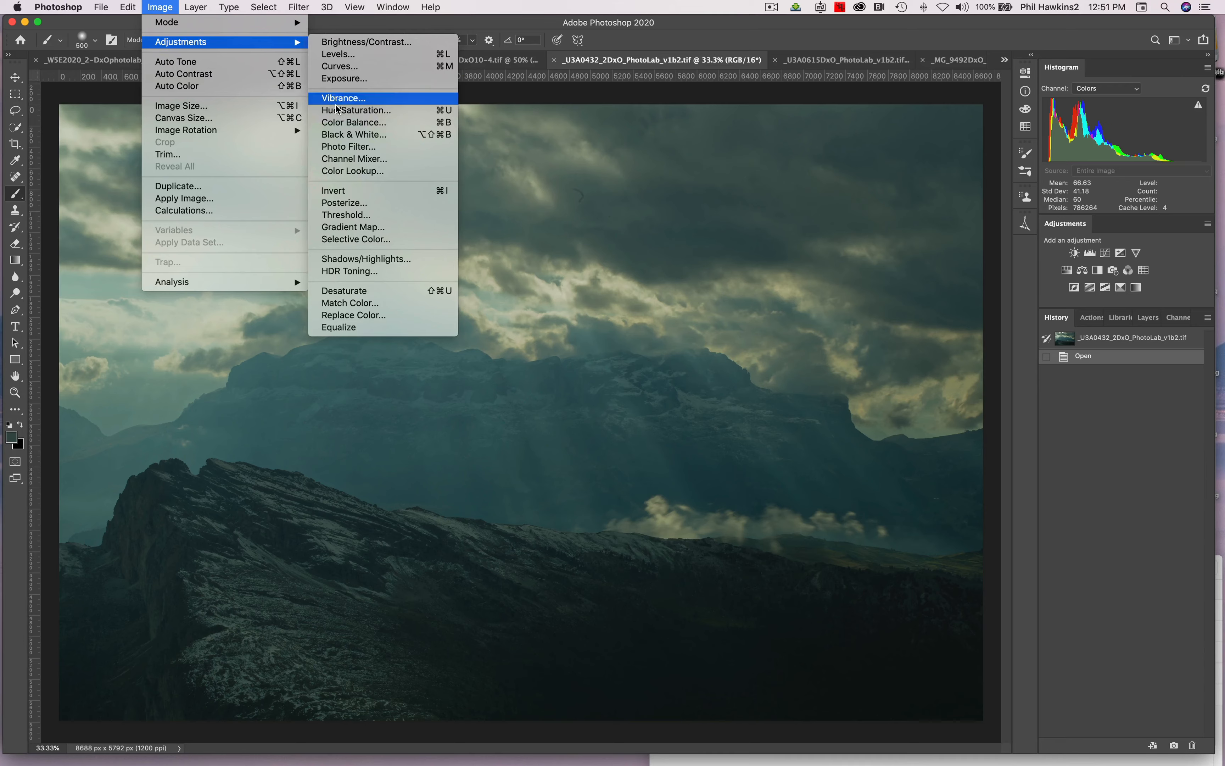
left_click(354, 122)
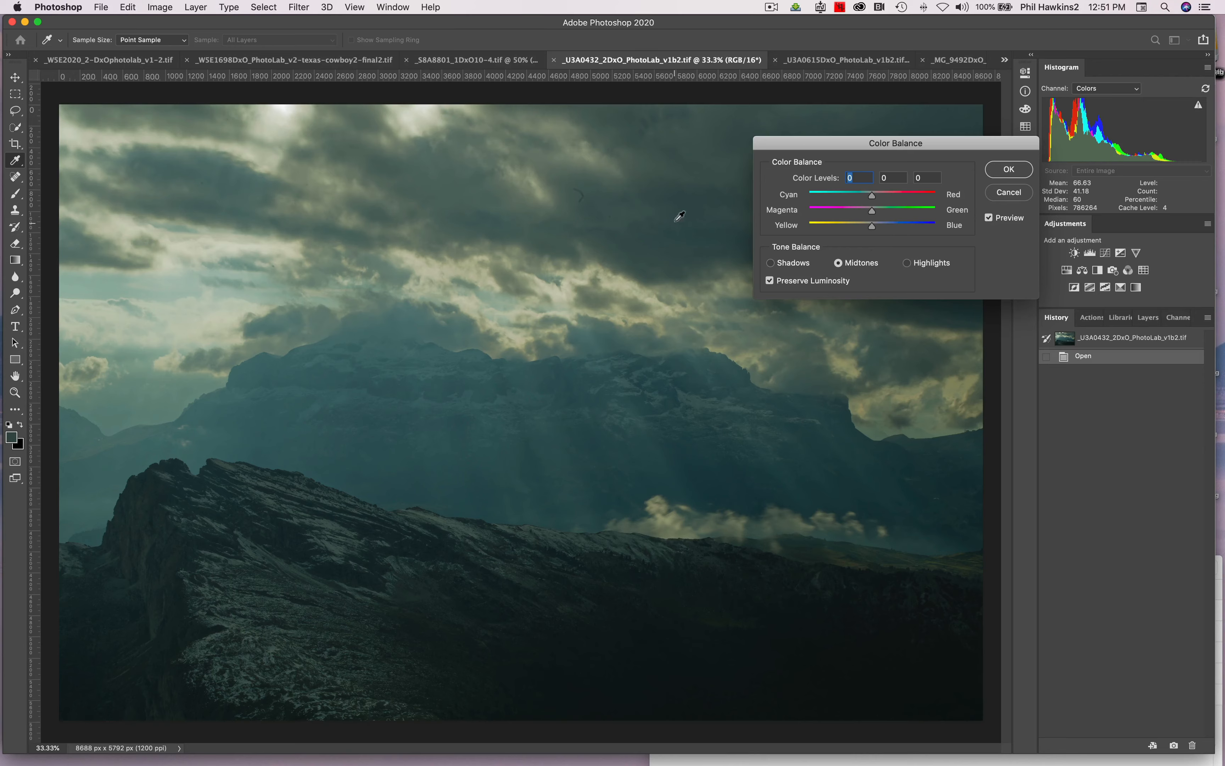
left_click_drag(431, 554, 869, 231)
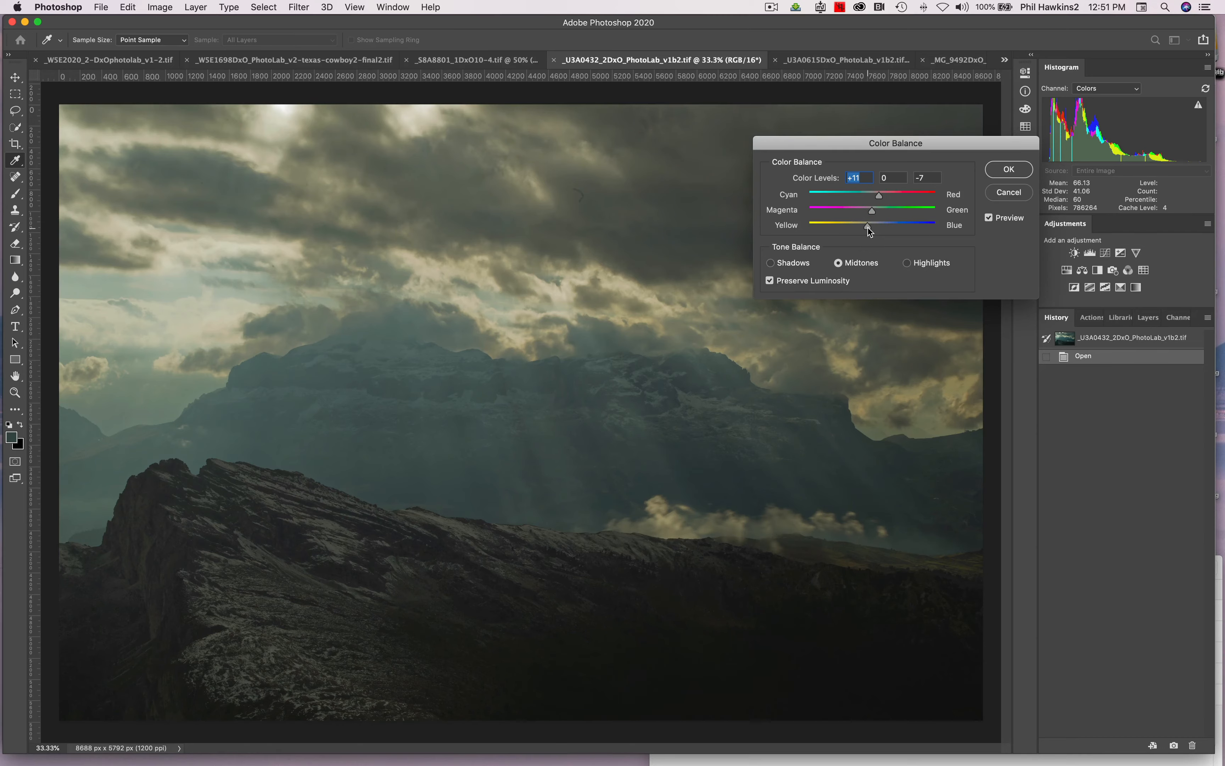
mouse_move(867, 226)
left_mouse_down()
mouse_move(881, 194)
mouse_move(873, 213)
left_mouse_up()
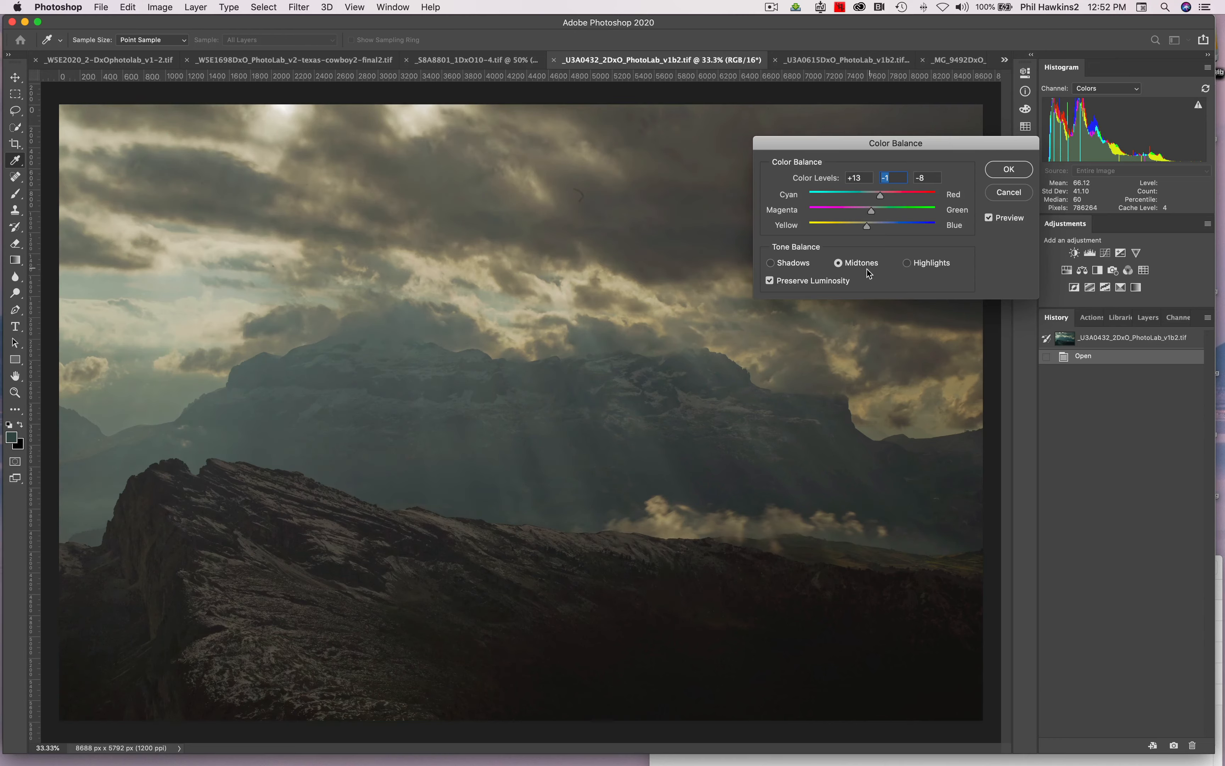
Step: Set the Color Balance levels for the shadows to -2, -3 and +7
left_click(770, 262)
left_click(876, 227)
left_click(874, 197)
left_click_drag(876, 197, 871, 212)
left_click(875, 211)
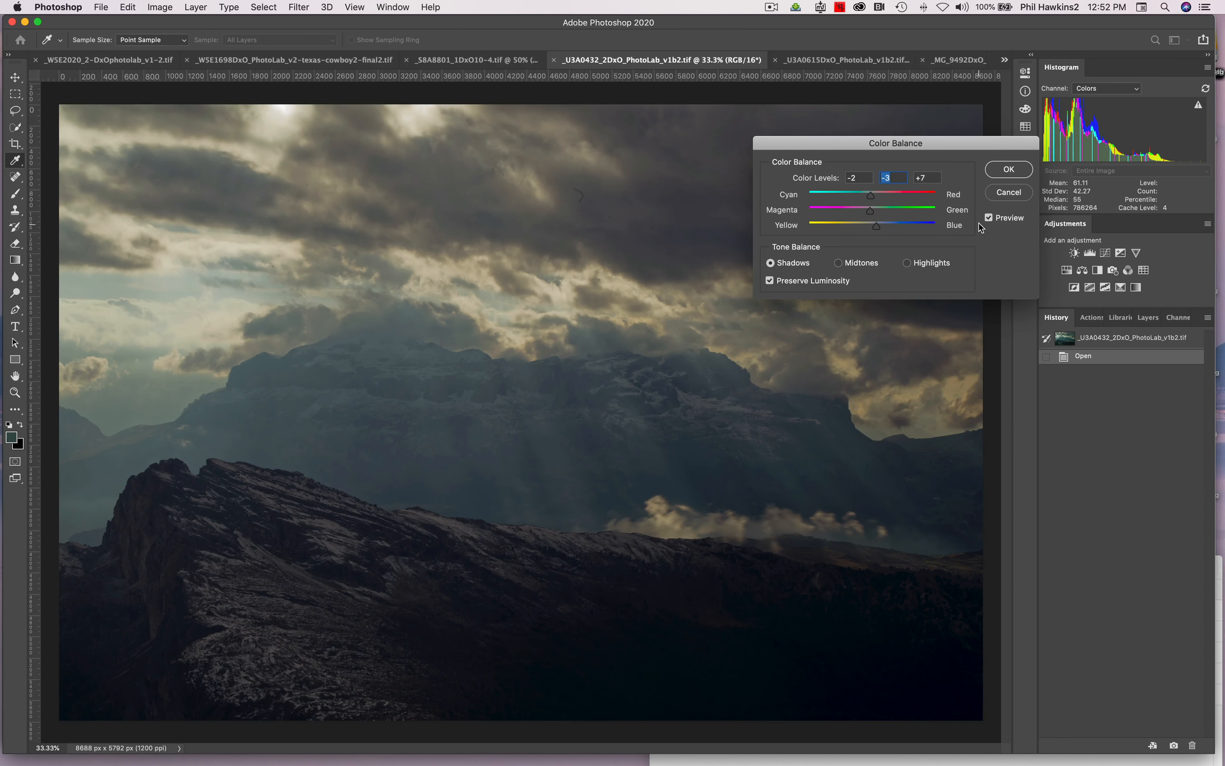
Step: Compare the photo with the Color Balance preview off and on, and cancel the adjustment
left_click(989, 218)
left_click(988, 217)
left_click(1008, 195)
key("b")
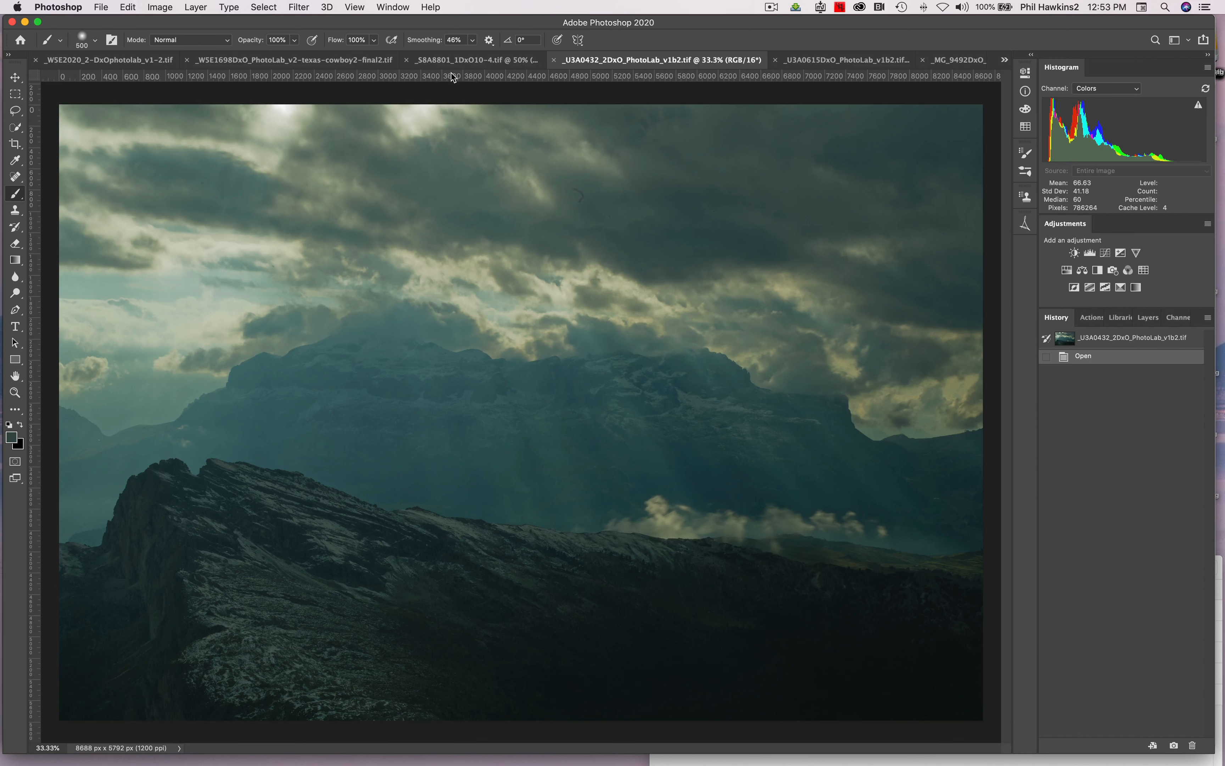
Step: Start a Hue/Saturation adjustment on the lightning photo _S8A8801_1DxO10-4.tif, set the master saturation to -30, and move the dialog off the lightning
left_click(458, 61)
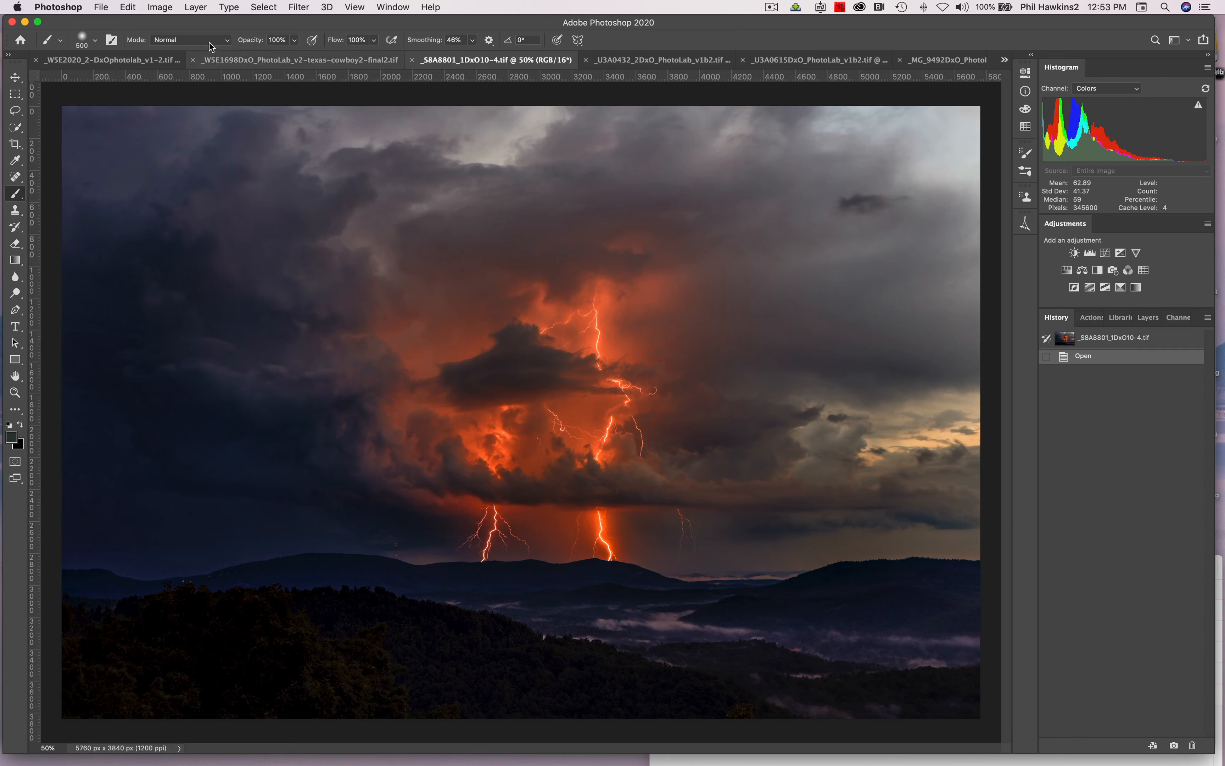
left_click(164, 9)
mouse_move(273, 42)
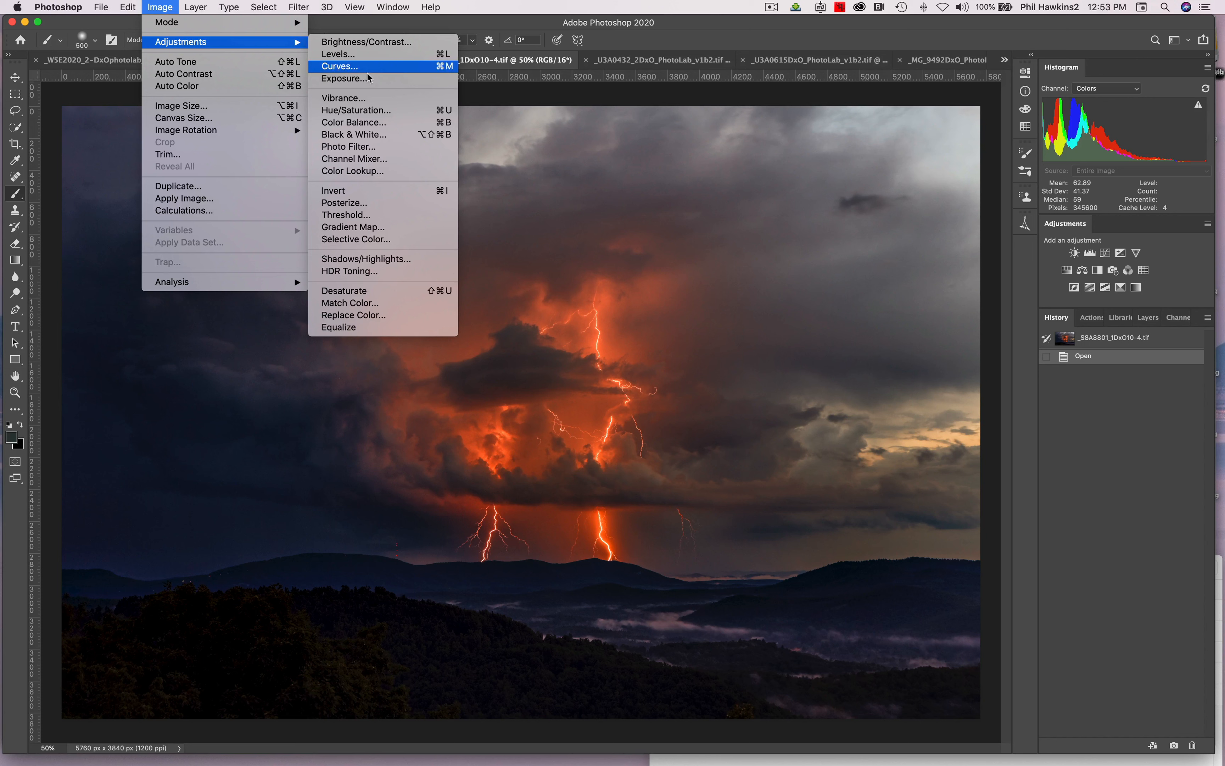
left_click(354, 110)
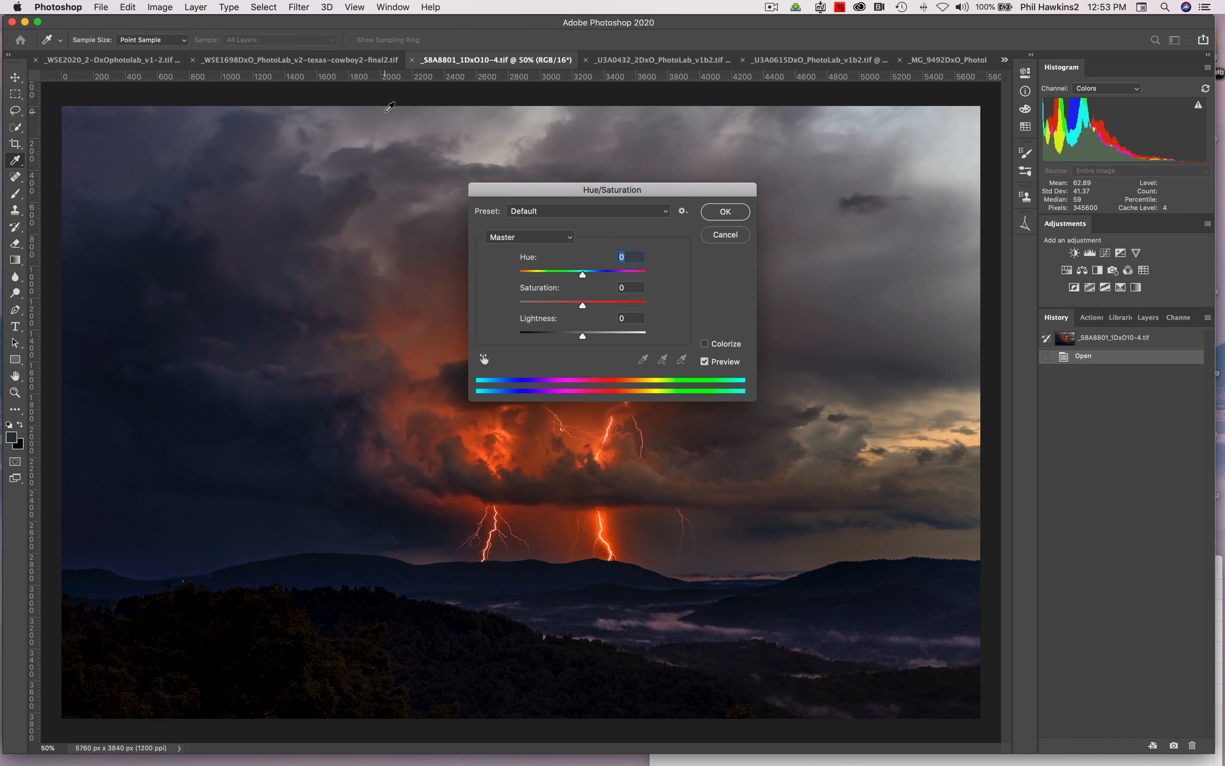
left_click_drag(583, 305, 566, 307)
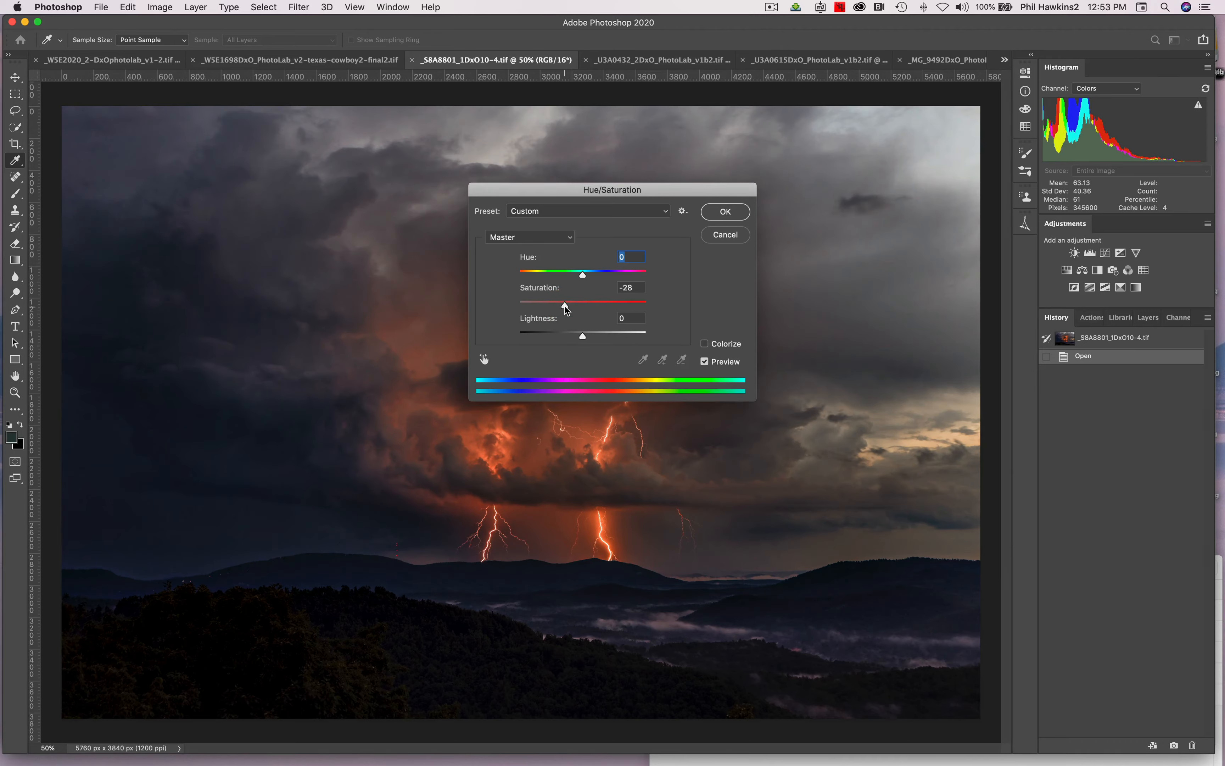
left_click_drag(609, 191, 950, 112)
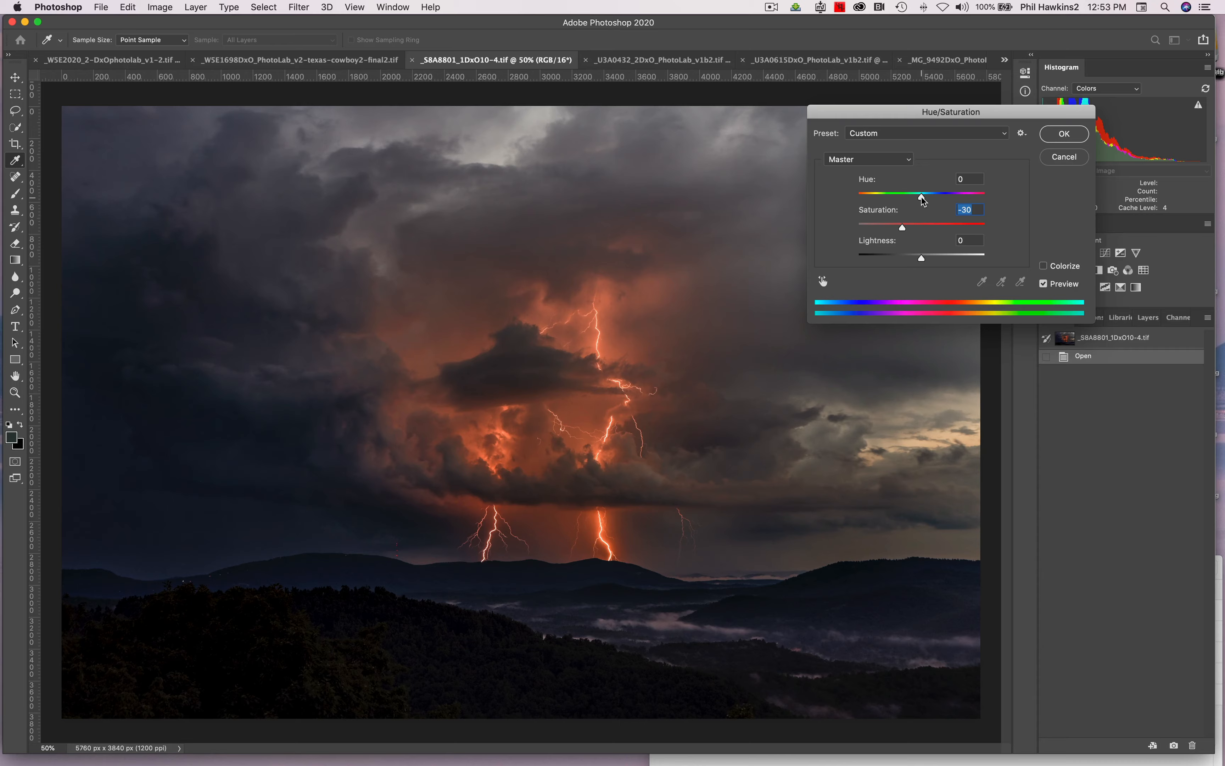
Step: Shift the lightning photo's master hue slightly into negative values and apply the Hue/Saturation adjustment
left_click_drag(923, 198, 916, 197)
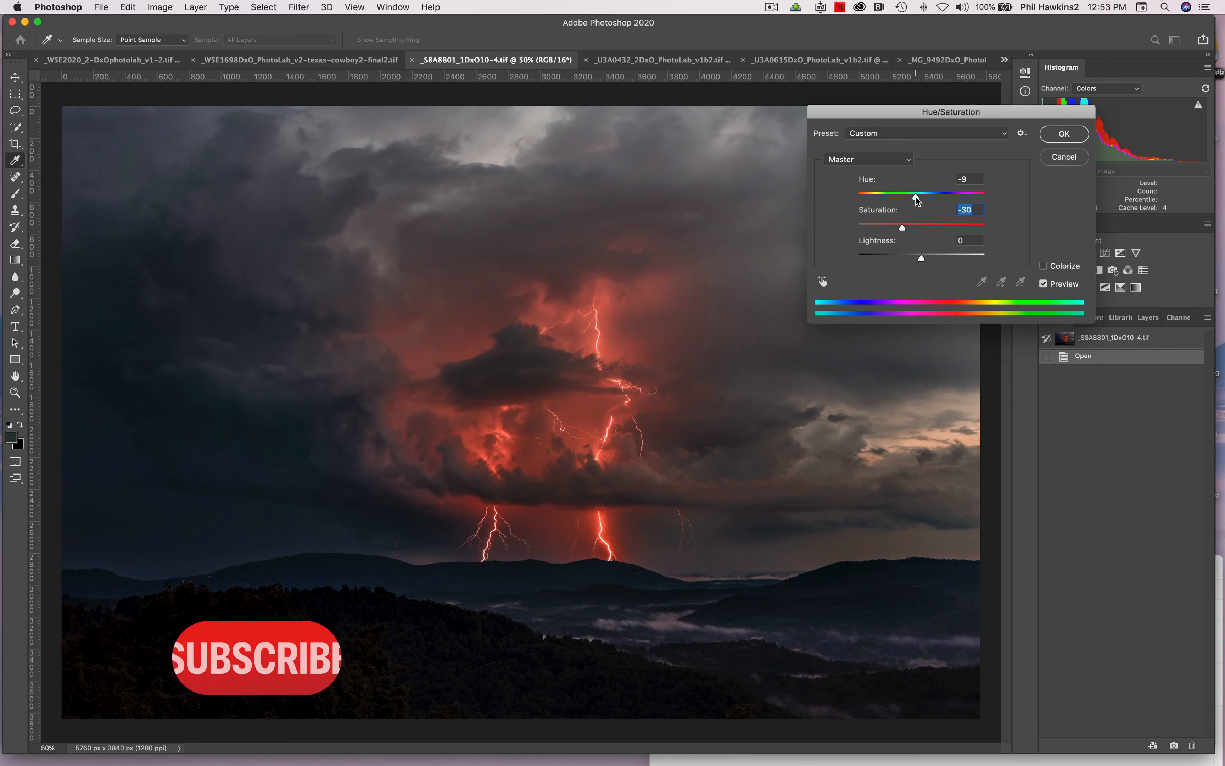
left_click_drag(916, 197, 919, 197)
left_click(1073, 135)
key("b")
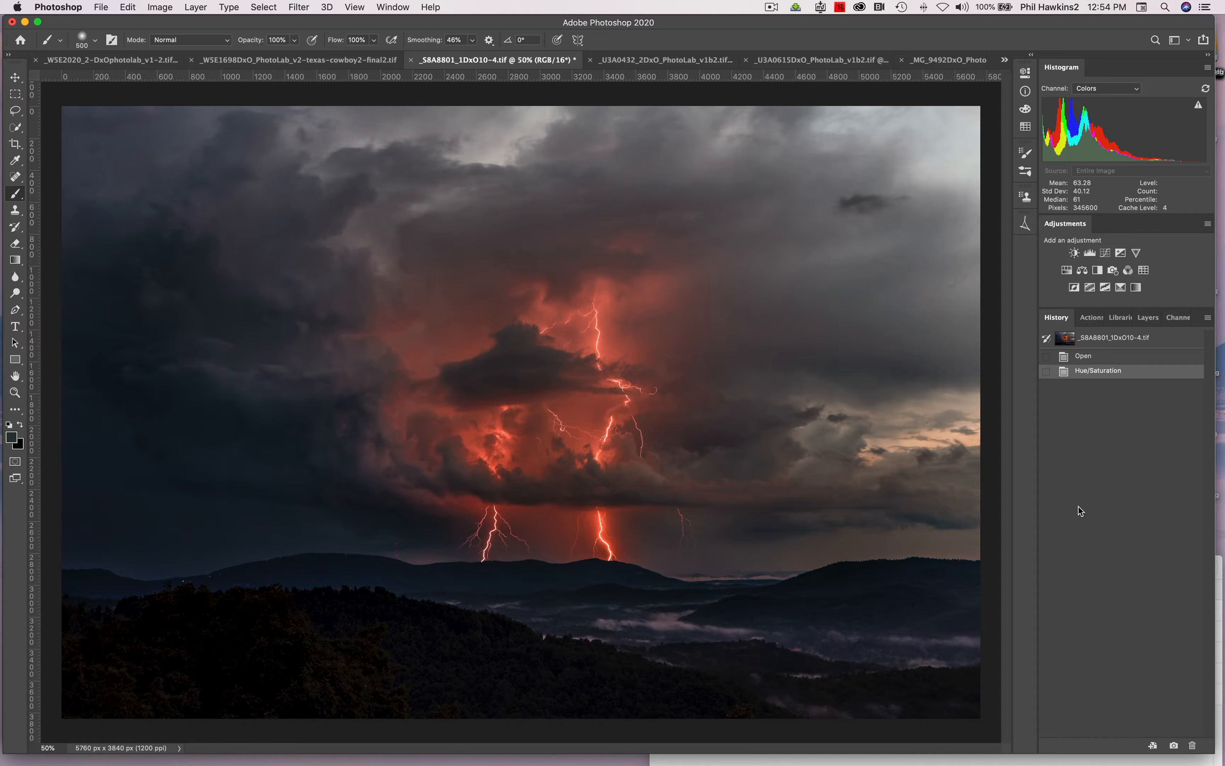